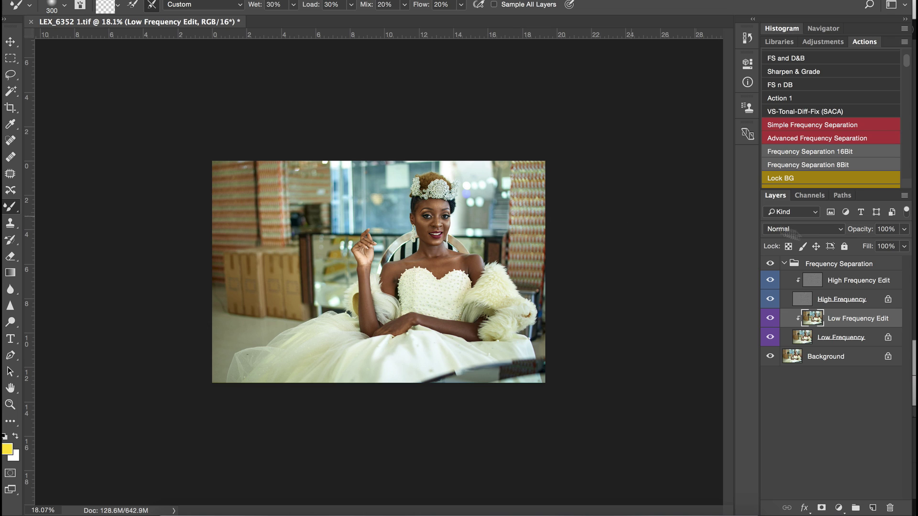
# Step: Delete the old Frequency Separation group
pyautogui.click(787, 264)
pyautogui.click(783, 263)
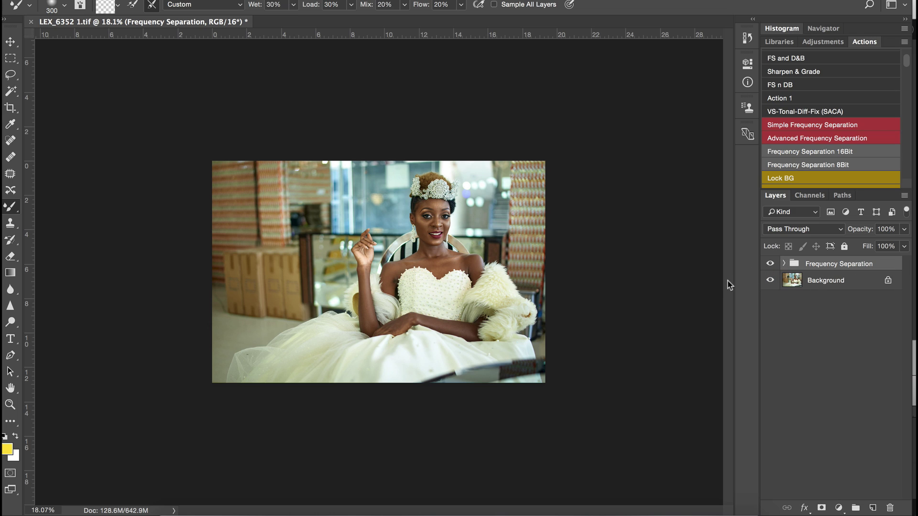
pyautogui.press('Delete')
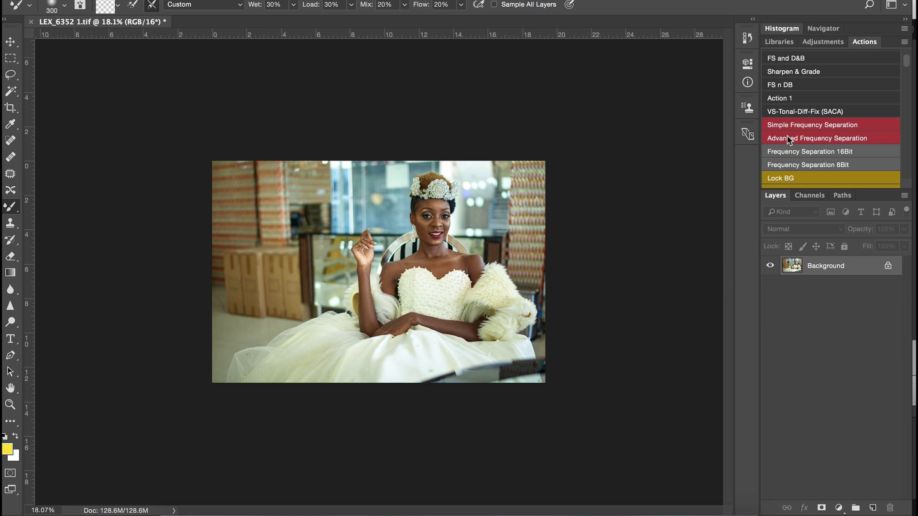
# Step: Rebuild it with the Advanced Frequency Separation action at a 14-pixel blur and select Low Frequency Edit
pyautogui.click(780, 138)
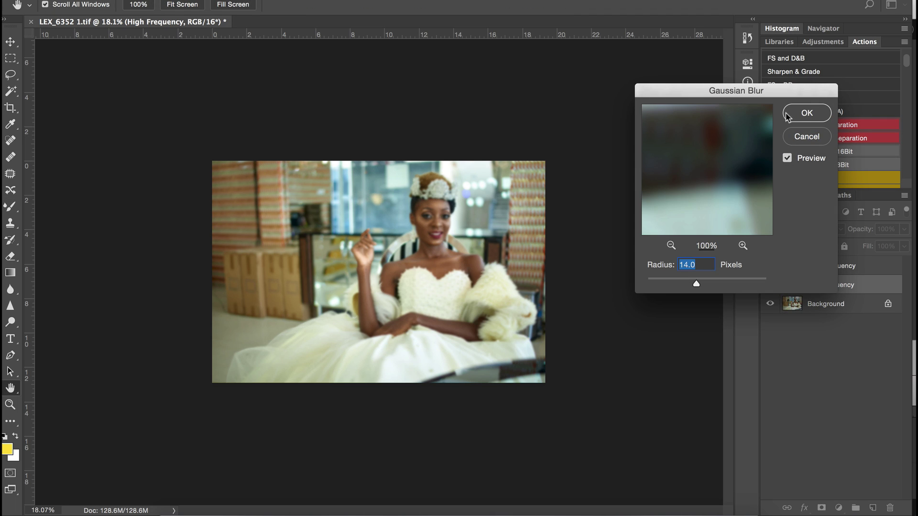
pyautogui.click(805, 111)
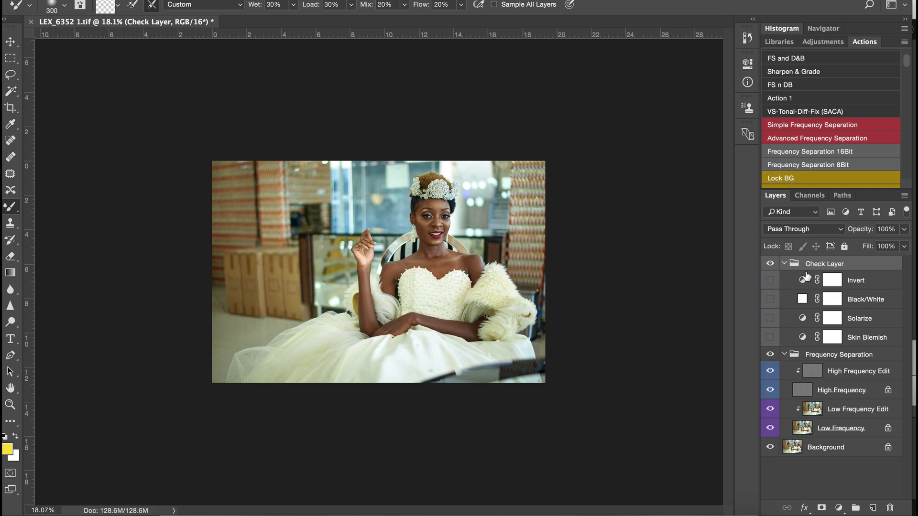
pyautogui.click(825, 315)
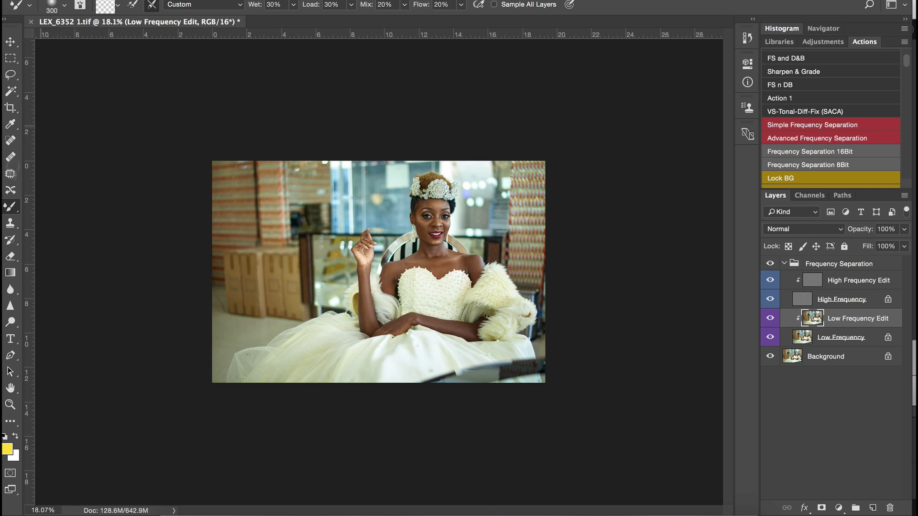
pyautogui.rightClick(9, 212)
# Step: Switch to the Mixer Brush and zoom in on the bride's face
pyautogui.click(67, 227)
pyautogui.press('z')
pyautogui.click(435, 195)
pyautogui.click(435, 195)
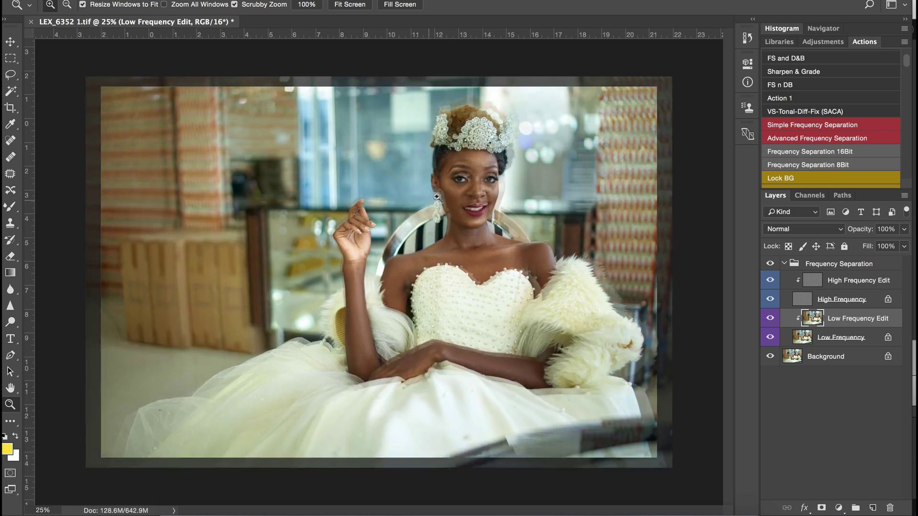
pyautogui.click(436, 194)
pyautogui.click(499, 129)
pyautogui.click(509, 126)
pyautogui.click(510, 128)
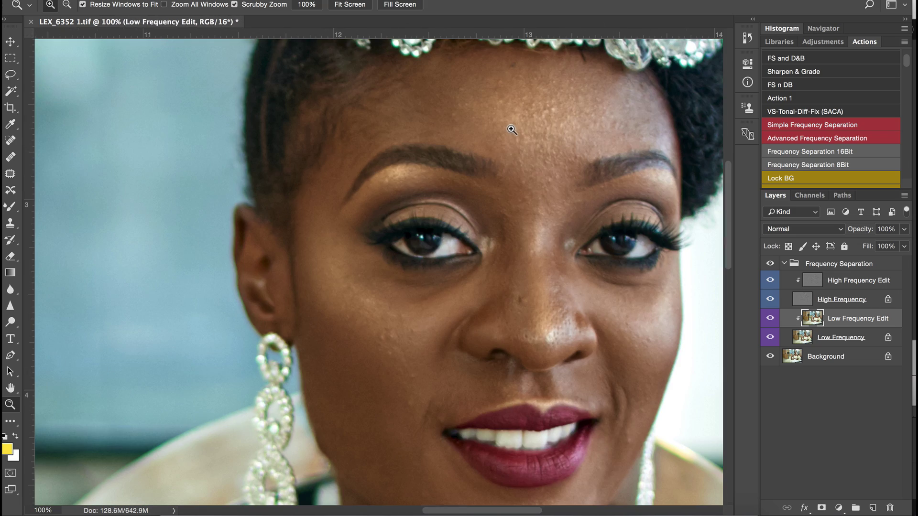
pyautogui.keyDown('alt'); pyautogui.click(508, 139); pyautogui.keyUp('alt')
pyautogui.press('b')
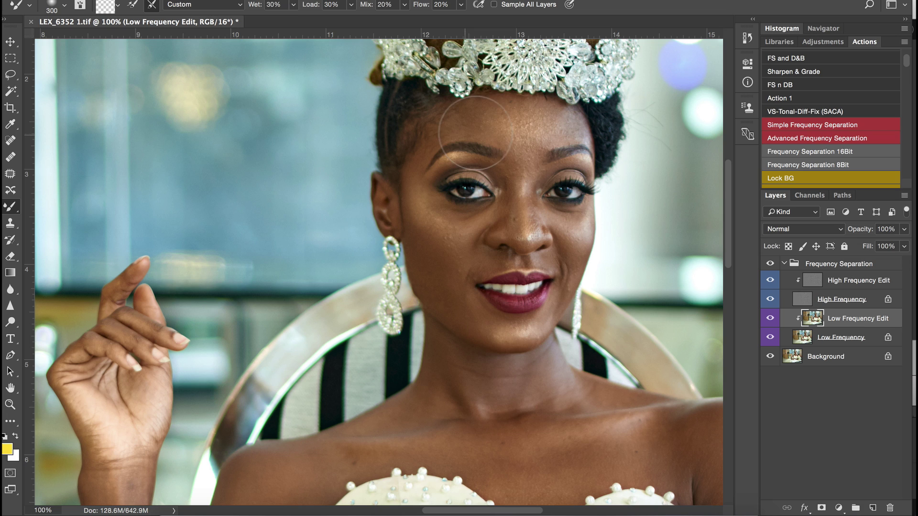
# Step: Blend the facial skin tones with brush sizes 70–175, then toggle the layer to compare
pyautogui.press('[')
pyautogui.press('[')
pyautogui.press('[')
pyautogui.press('[')
pyautogui.press('[')
pyautogui.press('[')
pyautogui.press('[')
pyautogui.press('[')
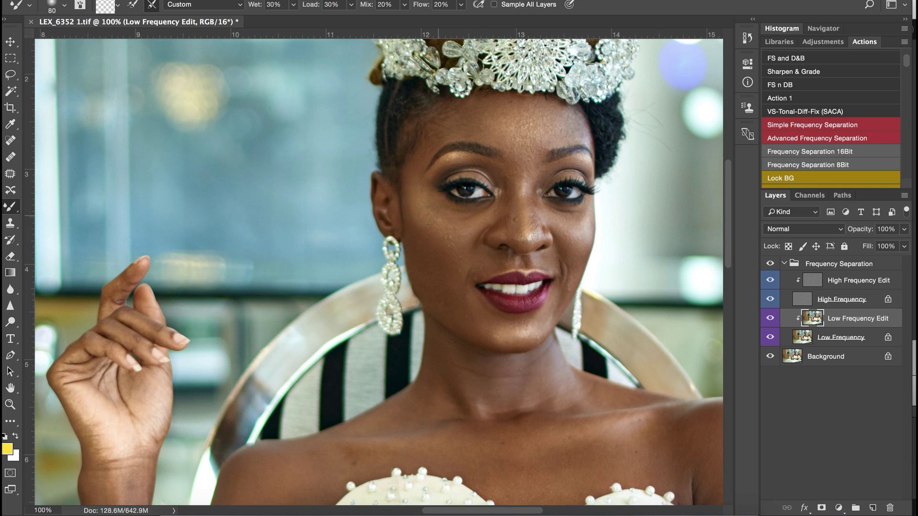
pyautogui.press(']')
pyautogui.press(']')
pyautogui.press('[')
pyautogui.press('[')
pyautogui.press('[')
pyautogui.press(']')
pyautogui.press(']')
pyautogui.press(']')
pyautogui.press(']')
pyautogui.press('[')
pyautogui.press('[')
pyautogui.press('[')
pyautogui.press('[')
pyautogui.press('[')
pyautogui.press('[')
pyautogui.press('[')
pyautogui.press(']')
pyautogui.press(']')
pyautogui.press(']')
pyautogui.press(']')
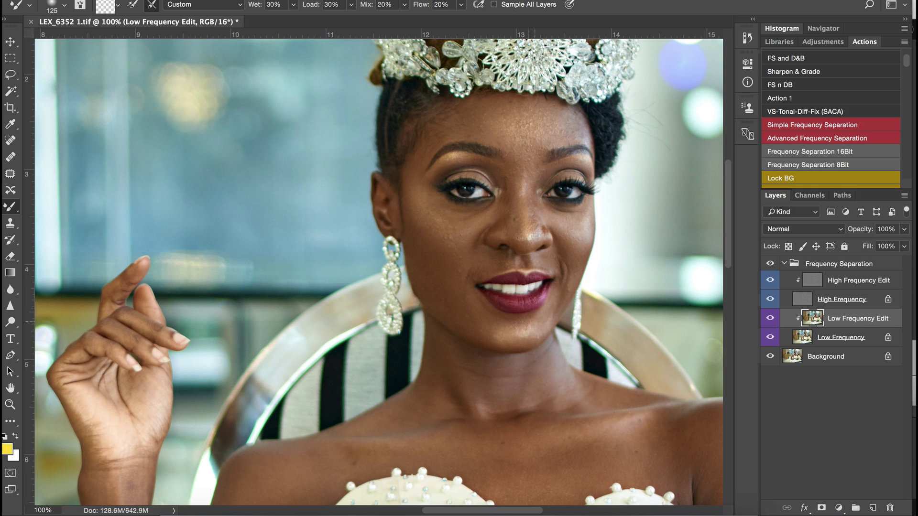
pyautogui.press('[')
pyautogui.press('[')
pyautogui.click(769, 319)
pyautogui.click(770, 320)
pyautogui.click(772, 319)
pyautogui.click(774, 320)
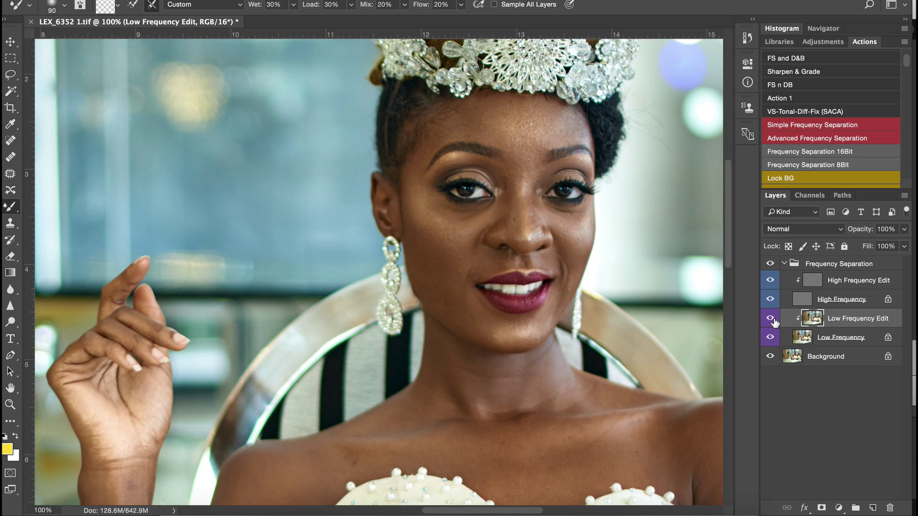
# Step: Continue blending the face skin with the brush at 80–100
pyautogui.press(']')
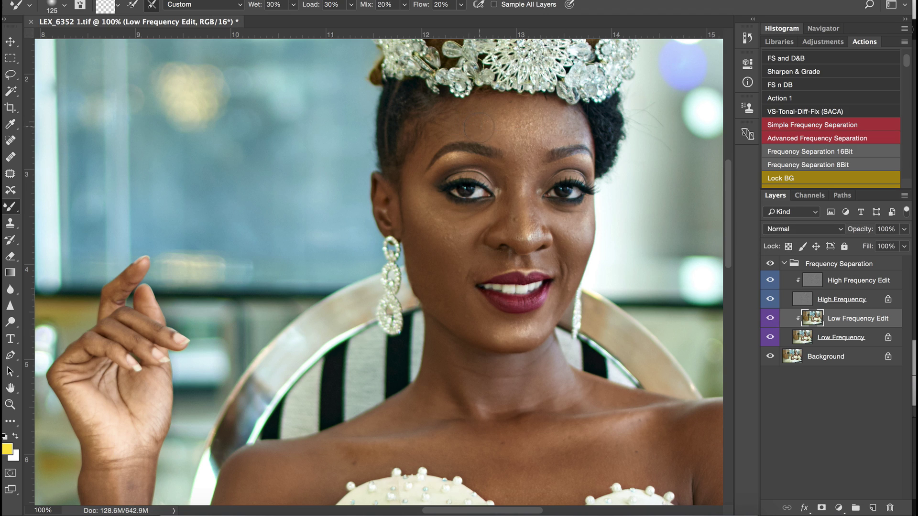
pyautogui.press('[')
pyautogui.press('[')
pyautogui.press('[')
pyautogui.press('[')
pyautogui.press('[')
pyautogui.press(']')
pyautogui.press(']')
pyautogui.press('[')
pyautogui.press('[')
pyautogui.press('[')
pyautogui.press('[')
pyautogui.press(']')
pyautogui.press(']')
pyautogui.press(']')
pyautogui.press(']')
# Step: Zoom out and blend the arm and chest skin with the Mixer Brush at 150–250
pyautogui.press('z')
pyautogui.keyDown('alt'); pyautogui.click(478, 277); pyautogui.keyUp('alt')
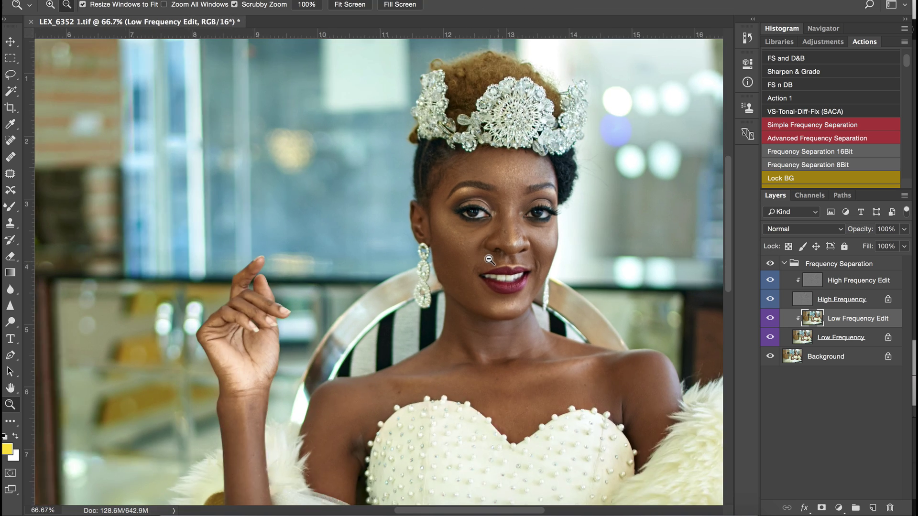
pyautogui.keyDown('alt'); pyautogui.click(478, 279); pyautogui.keyUp('alt')
pyautogui.keyDown('alt'); pyautogui.click(478, 282); pyautogui.keyUp('alt')
pyautogui.press('b')
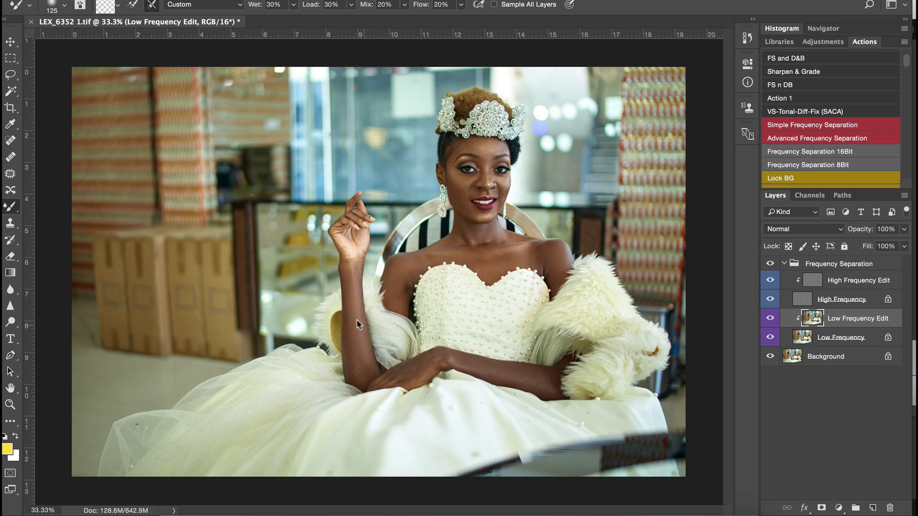
pyautogui.press(']')
pyautogui.press(']')
pyautogui.press(']')
pyautogui.press('[')
pyautogui.press('[')
pyautogui.press('[')
pyautogui.press(']')
pyautogui.press(']')
pyautogui.press('[')
pyautogui.press('[')
pyautogui.press(']')
pyautogui.press(']')
pyautogui.press(']')
# Step: Toggle Low Frequency Edit to compare the smoothing, then select High Frequency Edit
pyautogui.click(769, 318)
pyautogui.click(770, 318)
pyautogui.click(771, 317)
pyautogui.click(770, 317)
pyautogui.click(770, 317)
pyautogui.click(770, 317)
pyautogui.click(821, 284)
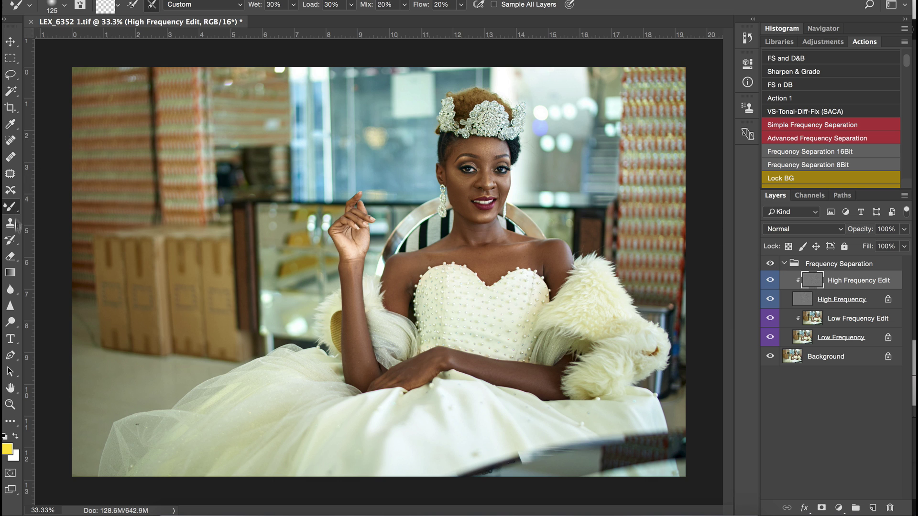
# Step: Pick the Clone Stamp, zoom to 200% on the cheek and shrink the brush to 15
pyautogui.click(13, 225)
pyautogui.click(119, 219)
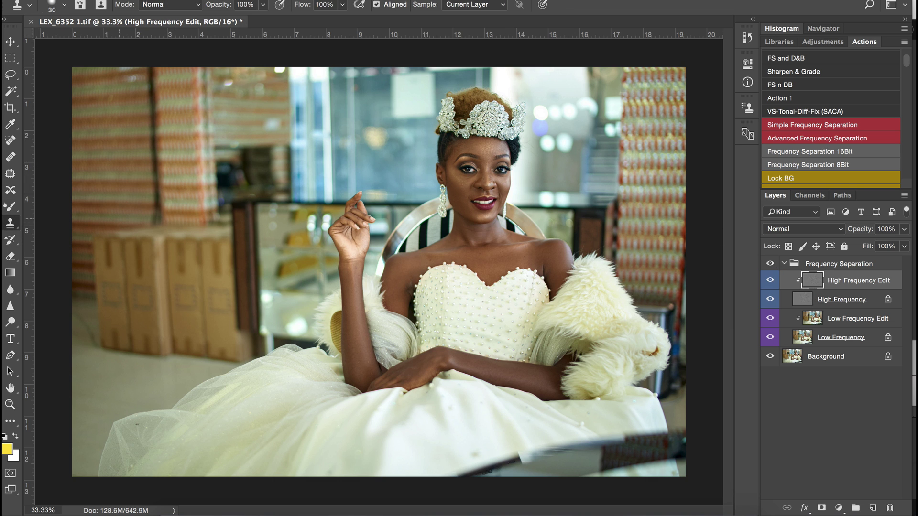
pyautogui.press('z')
pyautogui.moveTo(478, 161); pyautogui.dragTo(494, 148)
pyautogui.press('s')
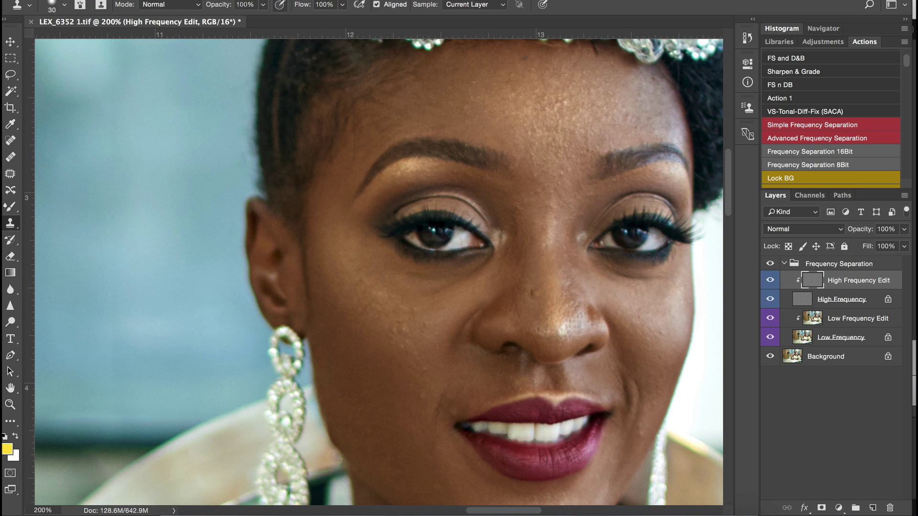
pyautogui.press('z')
pyautogui.keyDown('alt'); pyautogui.click(517, 178); pyautogui.keyUp('alt')
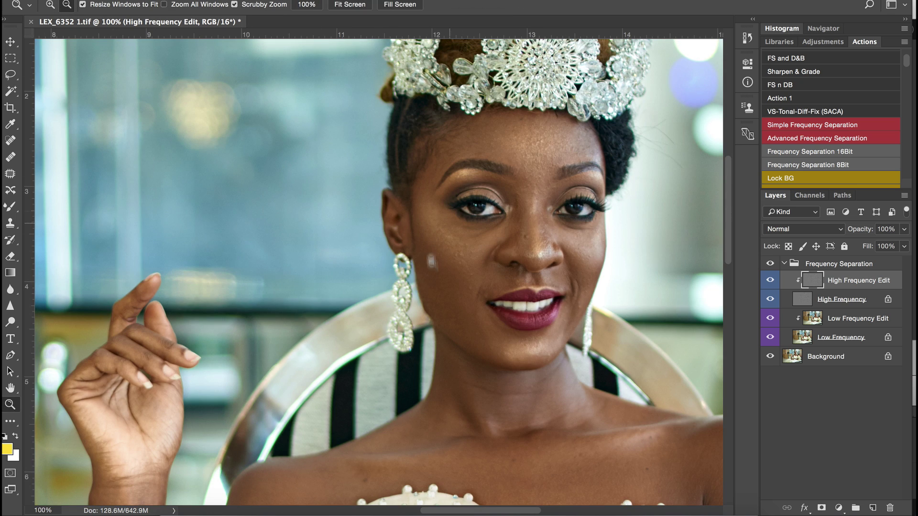
pyautogui.press('s')
pyautogui.press('z')
pyautogui.click(473, 262)
pyautogui.press('s')
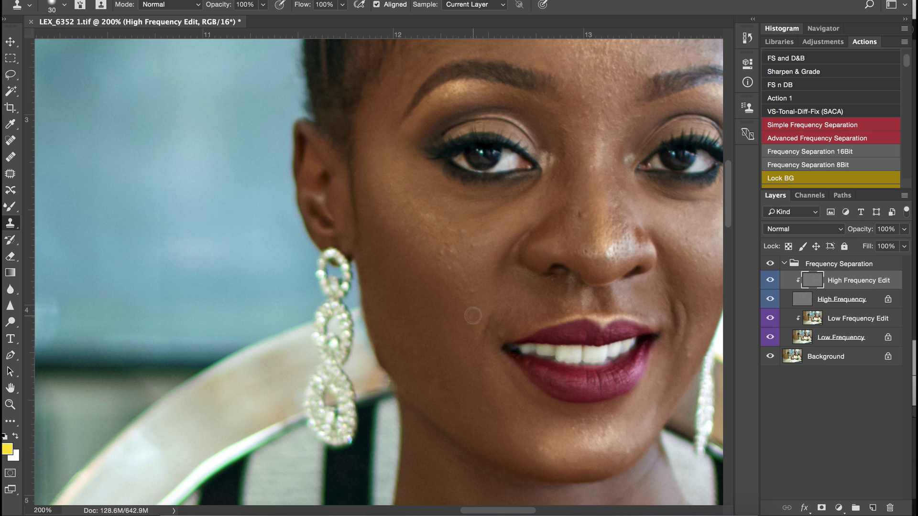
pyautogui.press('[')
pyautogui.press('[')
pyautogui.press('[')
pyautogui.press('[')
pyautogui.press('[')
pyautogui.press('[')
pyautogui.press('[')
# Step: Clone clean skin texture over the chin blemishes
pyautogui.keyDown('alt'); pyautogui.click(435, 248); pyautogui.keyUp('alt')
pyautogui.keyDown('alt'); pyautogui.click(612, 451); pyautogui.keyUp('alt')
pyautogui.moveTo(629, 446); pyautogui.dragTo(623, 459)
pyautogui.hscroll(5, 621, 287)
pyautogui.scroll(3, 621, 287)
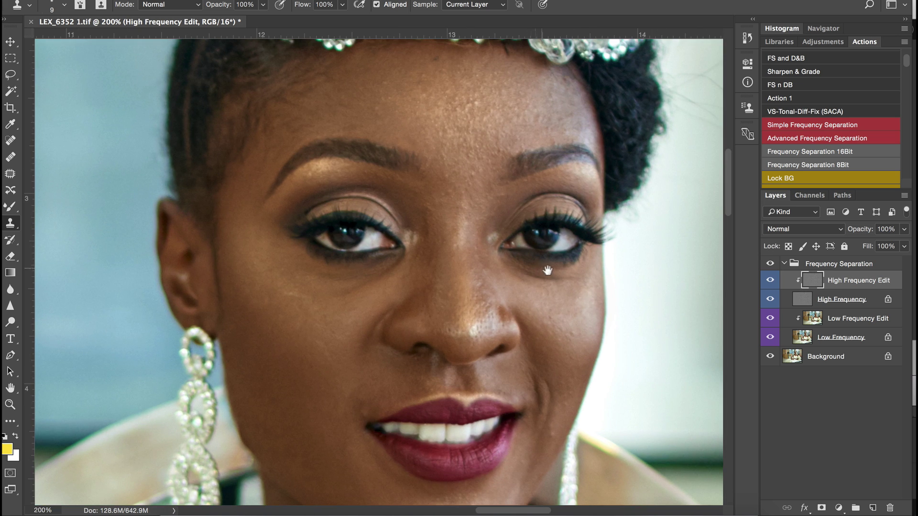
# Step: Sample clean skin and clone over the cheek and forehead blemishes
pyautogui.keyDown('alt'); pyautogui.click(267, 309); pyautogui.keyUp('alt')
pyautogui.keyDown('alt'); pyautogui.click(543, 118); pyautogui.keyUp('alt')
pyautogui.click(547, 129)
pyautogui.keyDown('alt'); pyautogui.click(566, 110); pyautogui.keyUp('alt')
pyautogui.click(576, 129)
pyautogui.keyDown('alt'); pyautogui.click(558, 104); pyautogui.keyUp('alt')
# Step: Set the clone brush to 0% hardness and size 35
pyautogui.click(64, 5)
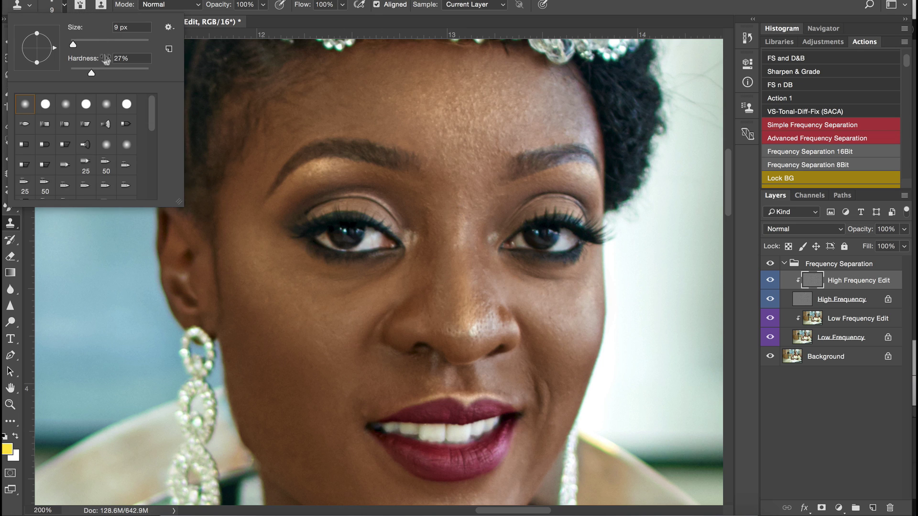
pyautogui.click(105, 41)
pyautogui.moveTo(91, 73); pyautogui.dragTo(53, 87)
pyautogui.click(603, 4)
pyautogui.press('[')
pyautogui.press('[')
pyautogui.press('[')
pyautogui.press('[')
pyautogui.press('[')
pyautogui.press('[')
pyautogui.press('[')
pyautogui.press('[')
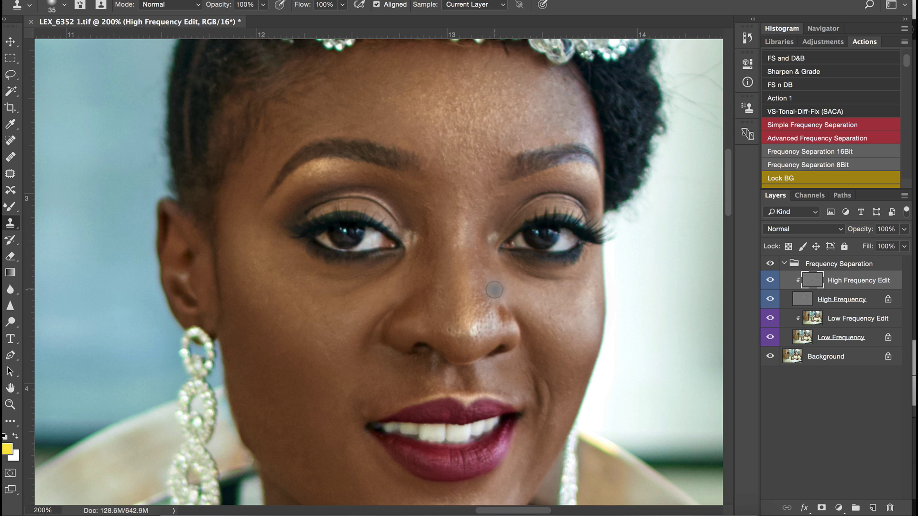
# Step: Clone out a blemish beside the nose, compare before/after, then review the neck and whole photo
pyautogui.keyDown('alt'); pyautogui.click(464, 277); pyautogui.keyUp('alt')
pyautogui.click(477, 277)
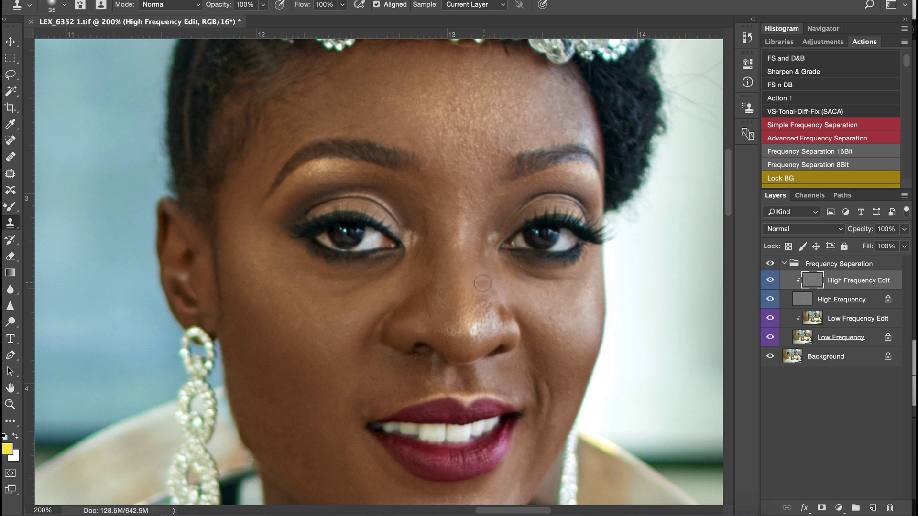
pyautogui.click(770, 264)
pyautogui.click(770, 264)
pyautogui.scroll(-10, 445, 368)
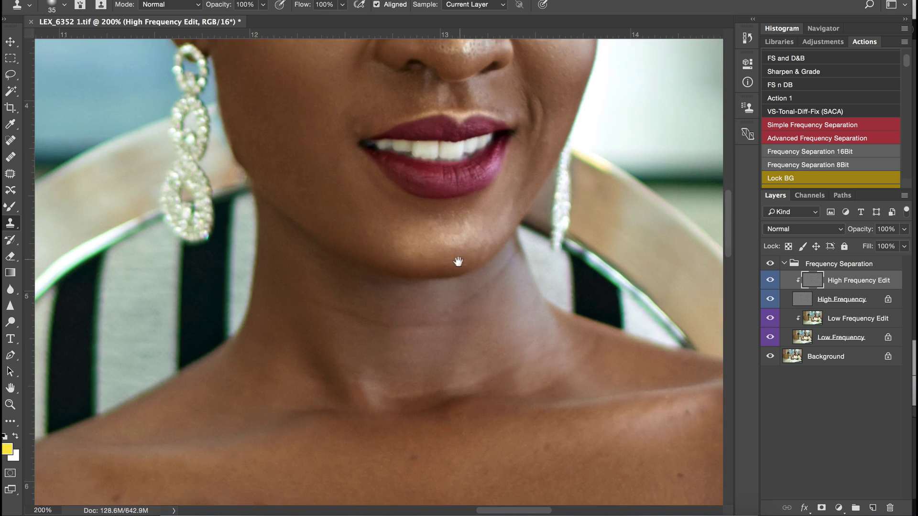
pyautogui.scroll(-1, 458, 261)
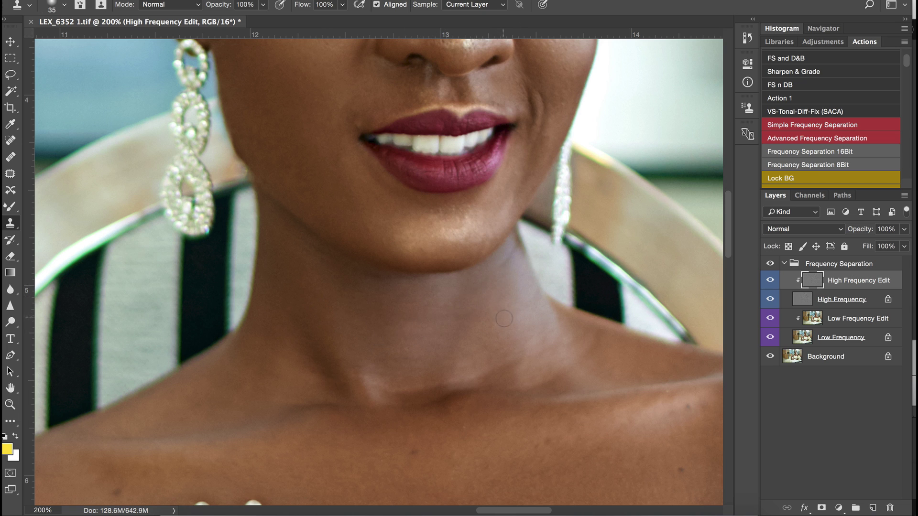
pyautogui.scroll(-5, 504, 318)
pyautogui.press('z')
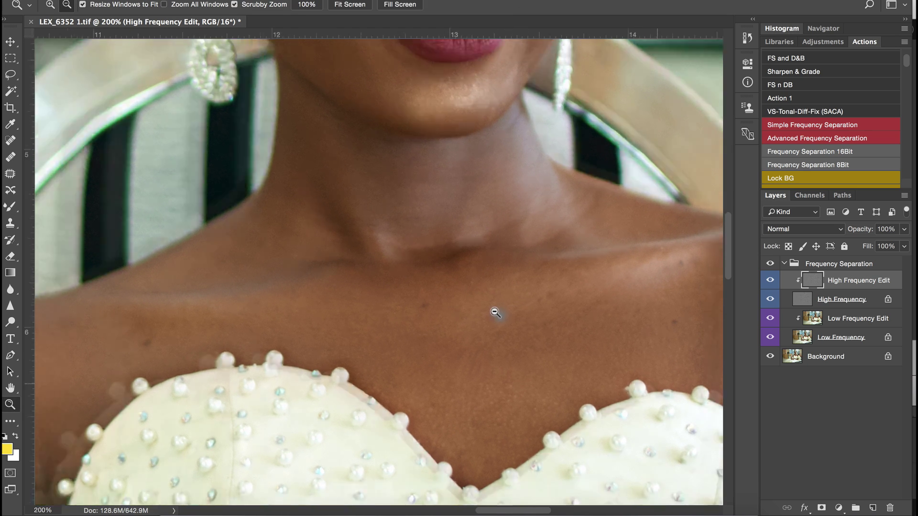
pyautogui.keyDown('alt'); pyautogui.click(495, 312); pyautogui.keyUp('alt')
pyautogui.keyDown('alt'); pyautogui.click(495, 313); pyautogui.keyUp('alt')
pyautogui.keyDown('alt'); pyautogui.click(496, 313); pyautogui.keyUp('alt')
pyautogui.keyDown('alt'); pyautogui.click(495, 313); pyautogui.keyUp('alt')
pyautogui.press('s')
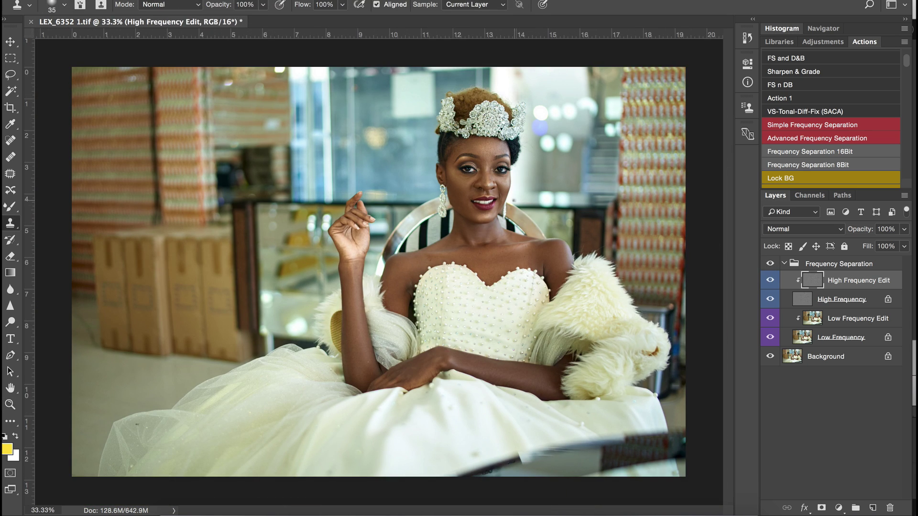
# Step: Zoom in closely on the bride's eye area with the Clone Stamp ready
pyautogui.press('z')
pyautogui.click(456, 181)
pyautogui.click(471, 179)
pyautogui.click(478, 178)
pyautogui.click(487, 178)
pyautogui.click(493, 178)
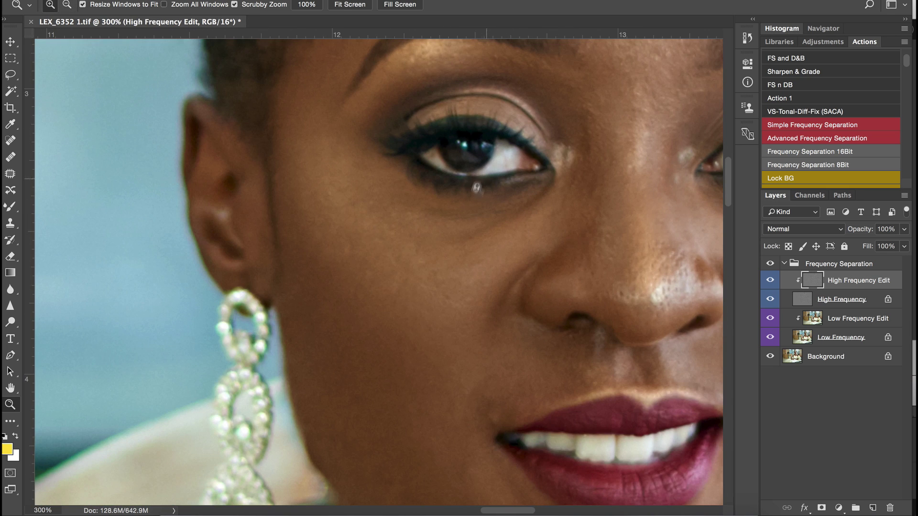
pyautogui.press('s')
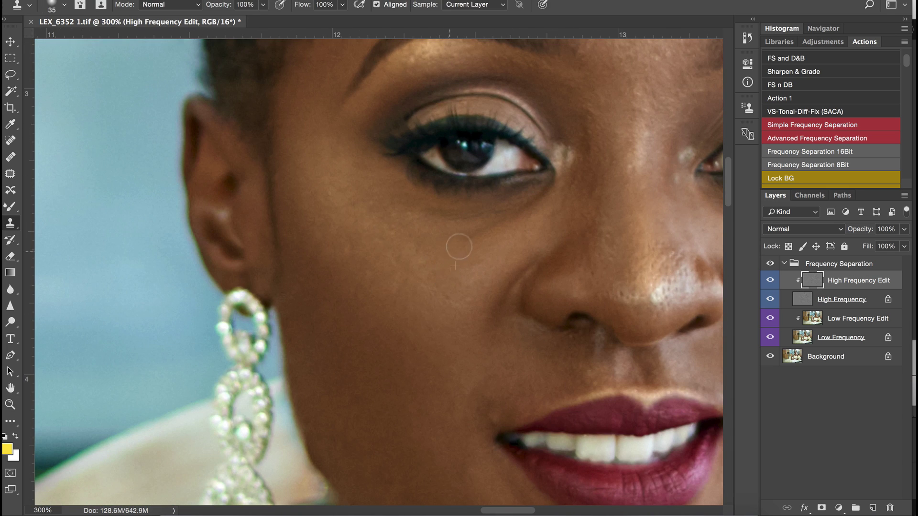
# Step: Clone clean cheek skin over the crease under the right eye, then zoom back out
pyautogui.keyDown('alt'); pyautogui.click(476, 251); pyautogui.keyUp('alt')
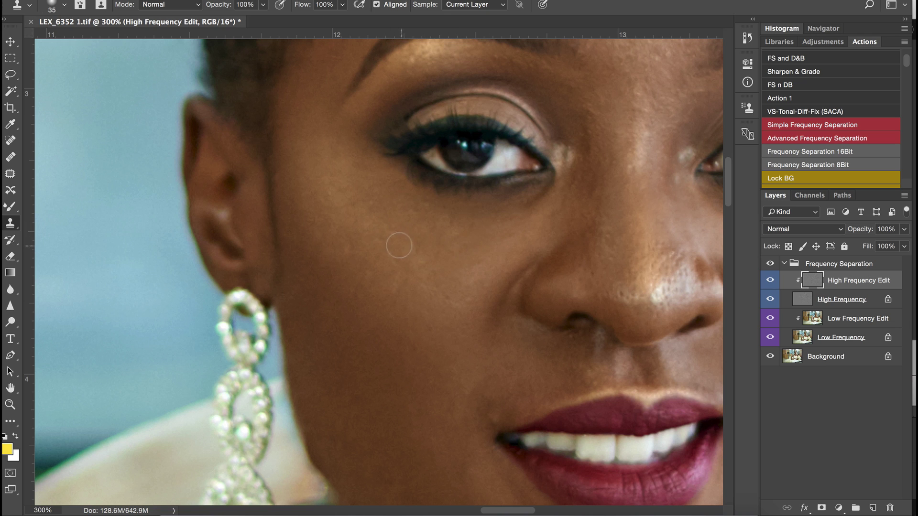
pyautogui.moveTo(551, 214); pyautogui.dragTo(365, 245)
pyautogui.keyDown('alt'); pyautogui.click(584, 277); pyautogui.keyUp('alt')
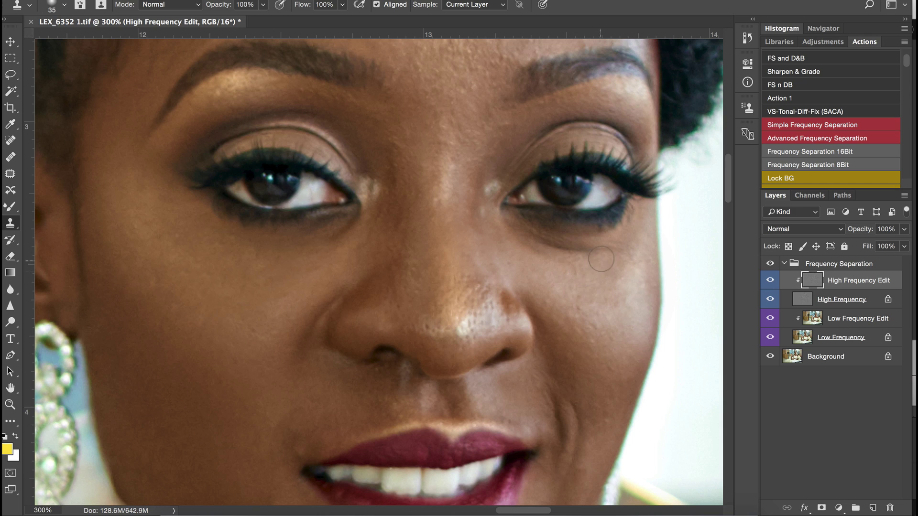
pyautogui.moveTo(562, 260)
pyautogui.mouseDown()
pyautogui.moveTo(529, 245)
pyautogui.moveTo(569, 269)
pyautogui.mouseUp()
pyautogui.keyDown('alt'); pyautogui.click(558, 288); pyautogui.keyUp('alt')
pyautogui.keyDown('alt'); pyautogui.click(531, 243); pyautogui.keyUp('alt')
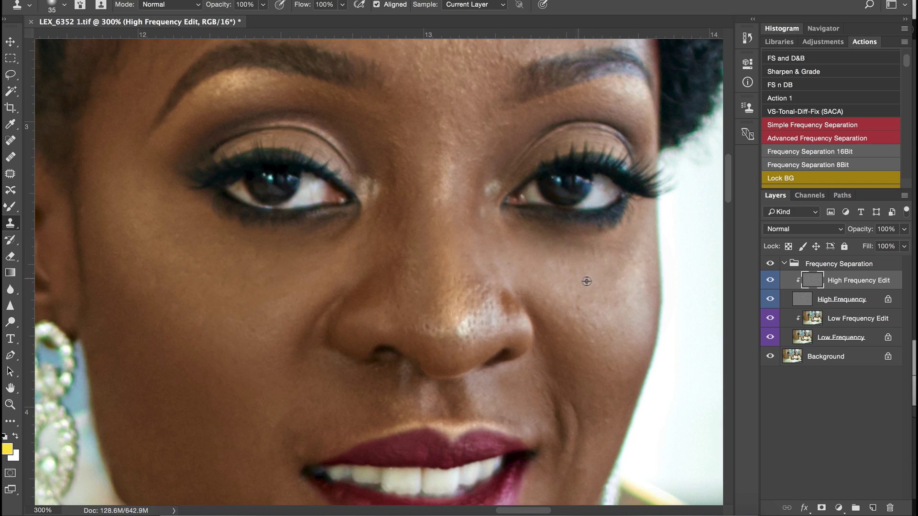
pyautogui.press('z')
pyautogui.keyDown('alt'); pyautogui.click(588, 254); pyautogui.keyUp('alt')
pyautogui.keyDown('alt'); pyautogui.click(589, 254); pyautogui.keyUp('alt')
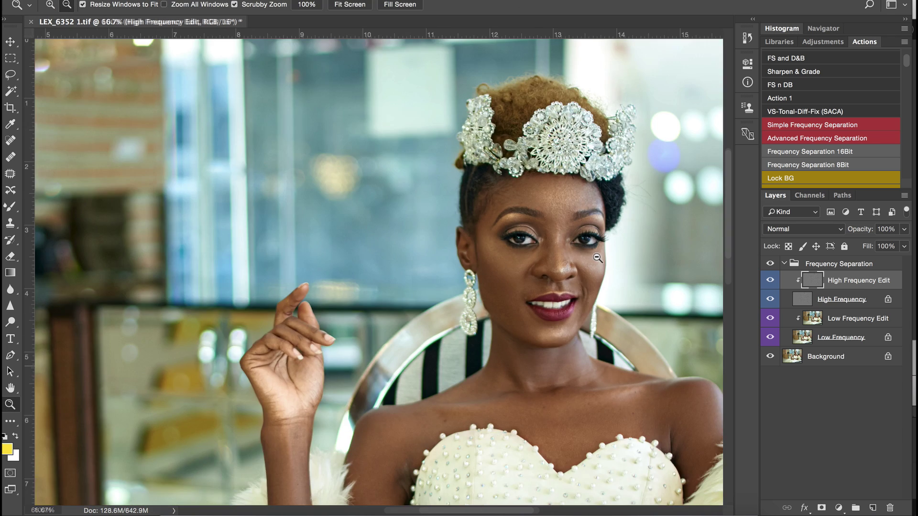
pyautogui.keyDown('alt'); pyautogui.click(589, 255); pyautogui.keyUp('alt')
pyautogui.keyDown('alt'); pyautogui.click(593, 260); pyautogui.keyUp('alt')
pyautogui.press('s')
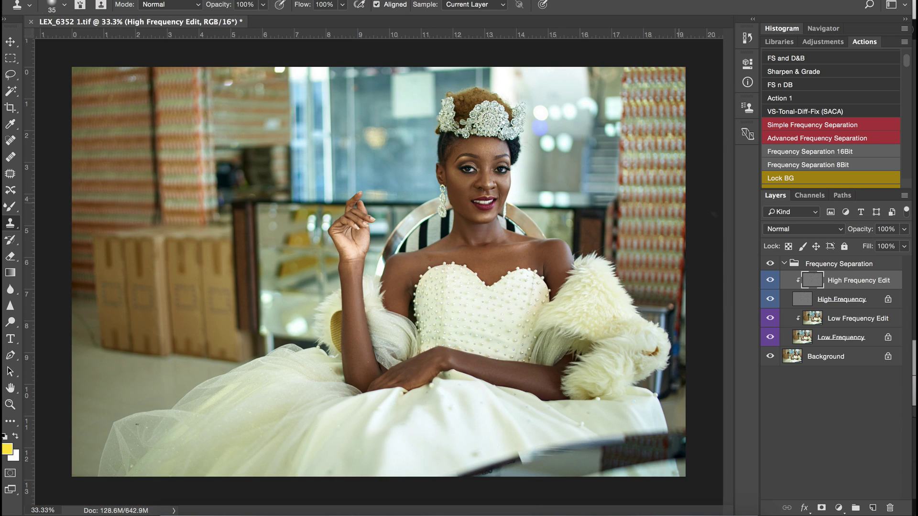
# Step: Toggle the Frequency Separation group repeatedly to compare before and after retouching
pyautogui.click(770, 263)
pyautogui.click(771, 264)
pyautogui.click(771, 264)
pyautogui.click(770, 263)
pyautogui.click(771, 264)
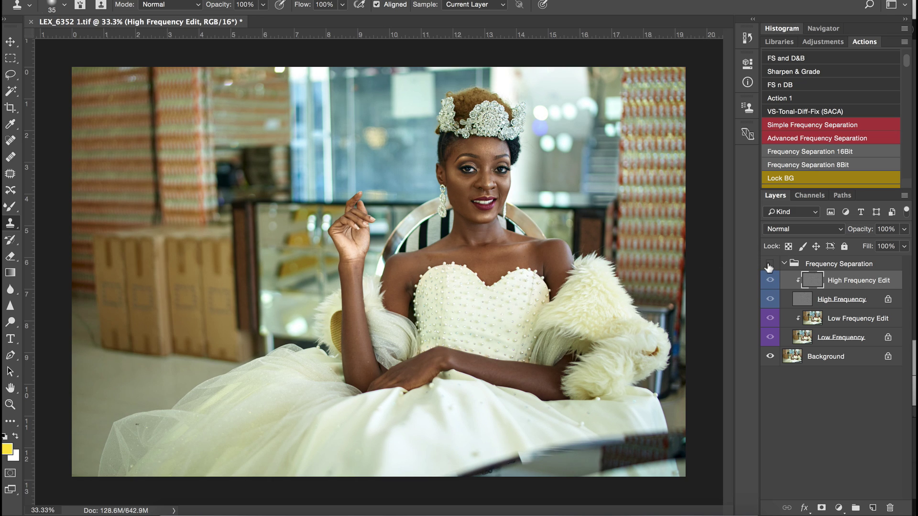
pyautogui.click(771, 264)
pyautogui.click(772, 264)
pyautogui.click(770, 264)
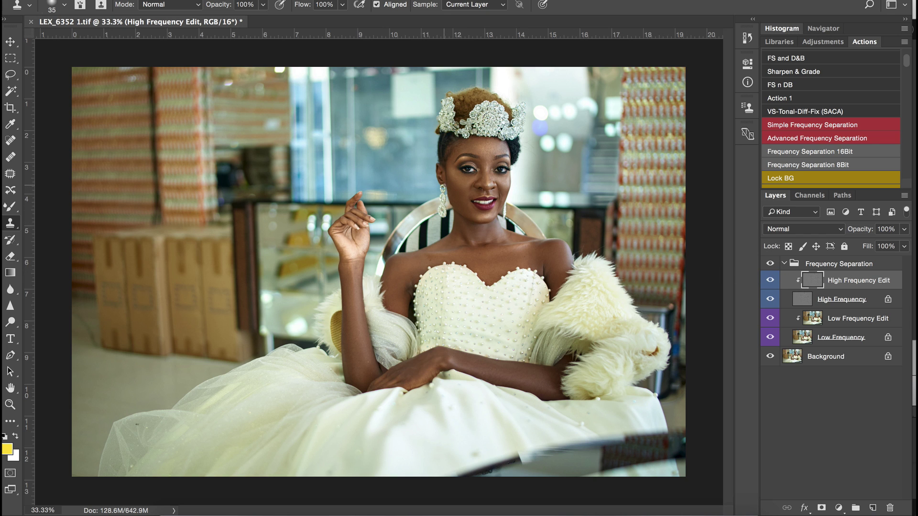
# Step: Zoom in on the nose and mouth and clone clean skin beside them
pyautogui.press('z')
pyautogui.click(484, 192)
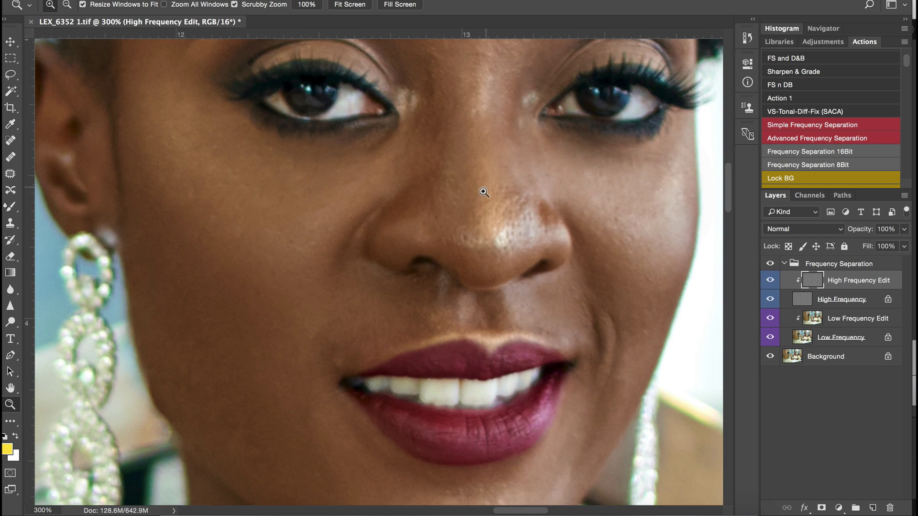
pyautogui.press('s')
pyautogui.keyDown('alt'); pyautogui.click(420, 301); pyautogui.keyUp('alt')
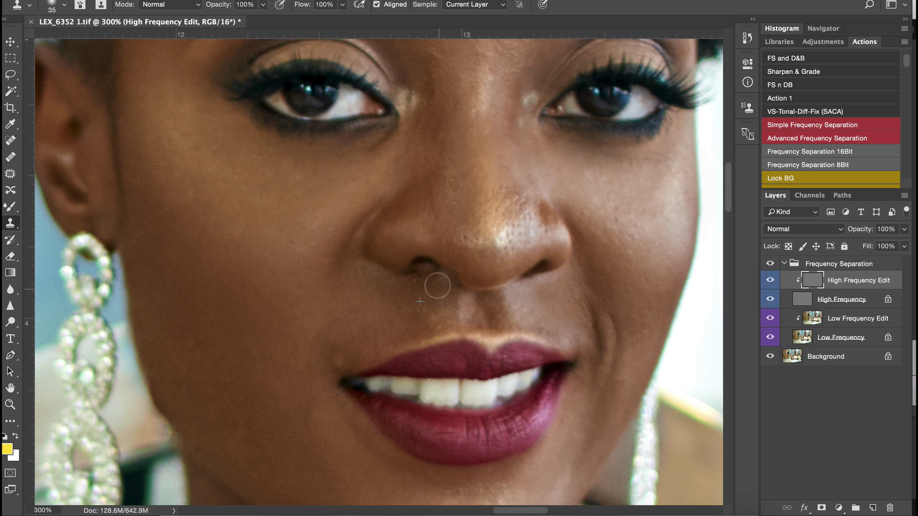
pyautogui.keyDown('alt'); pyautogui.click(303, 374); pyautogui.keyUp('alt')
# Step: Zoom out to the whole photo and toggle the retouching off and back on
pyautogui.press('z')
pyautogui.keyDown('alt'); pyautogui.click(577, 257); pyautogui.keyUp('alt')
pyautogui.keyDown('alt'); pyautogui.click(578, 257); pyautogui.keyUp('alt')
pyautogui.keyDown('alt'); pyautogui.click(584, 261); pyautogui.keyUp('alt')
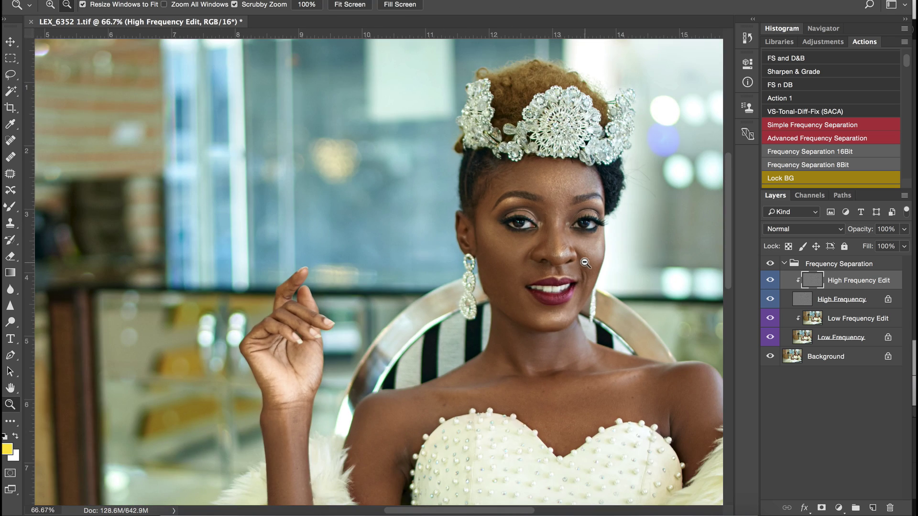
pyautogui.keyDown('alt'); pyautogui.click(585, 263); pyautogui.keyUp('alt')
pyautogui.press('s')
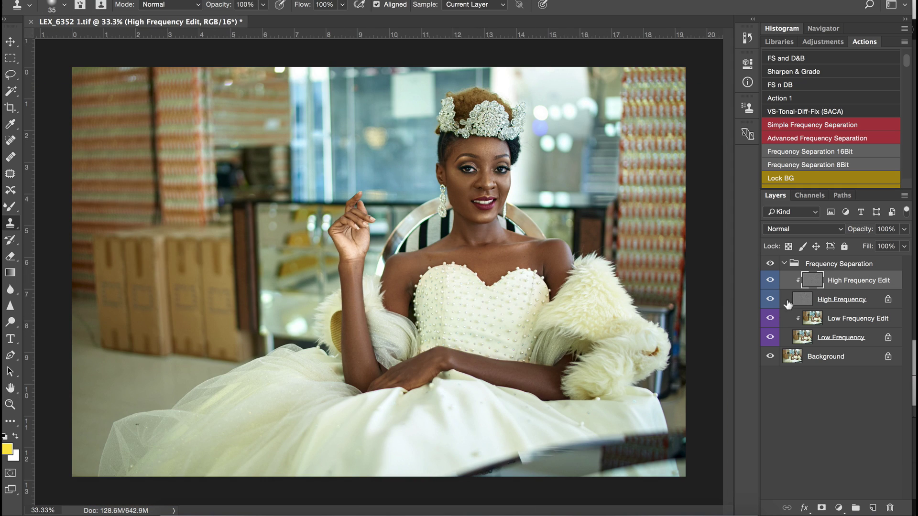
pyautogui.click(770, 264)
pyautogui.click(770, 264)
# Step: Collapse Frequency Separation, run the Dodge&Burn Layer action and group both new layers
pyautogui.click(784, 263)
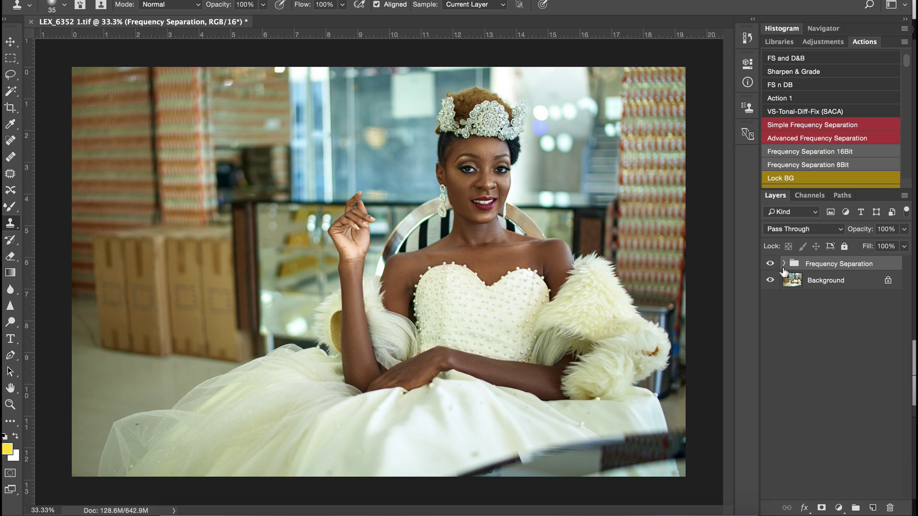
pyautogui.scroll(-3, 801, 117)
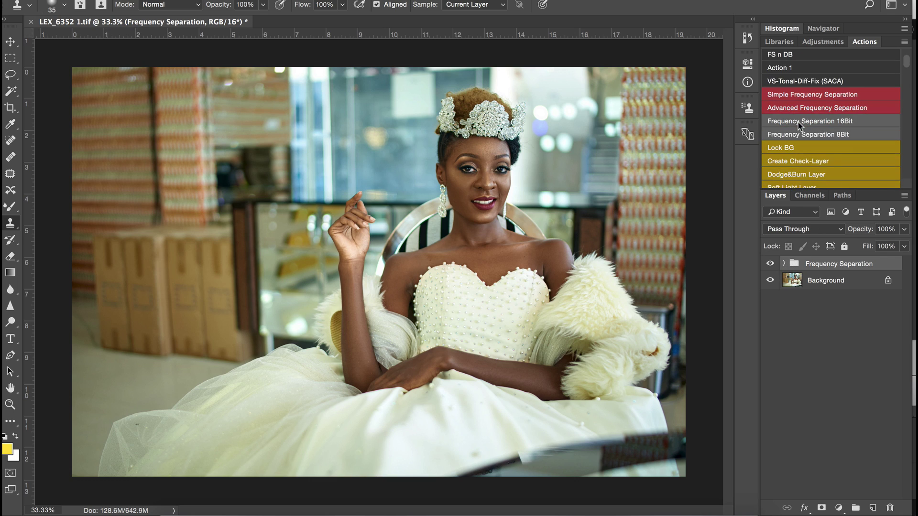
pyautogui.click(791, 157)
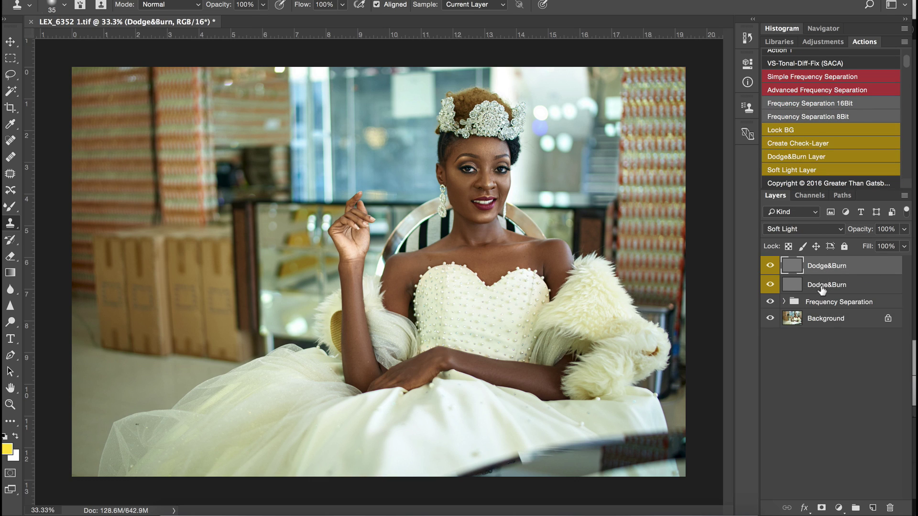
pyautogui.keyDown('shift'); pyautogui.click(828, 286); pyautogui.keyUp('shift')
pyautogui.hotkey('ctrl', 'g')
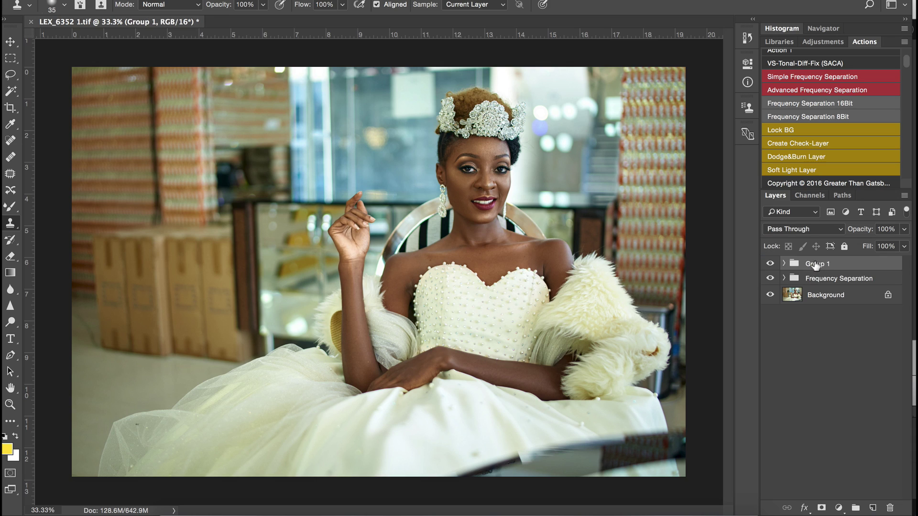
# Step: Name the group D&B, select its lower Dodge&Burn layer and pick the Dodge tool
pyautogui.doubleClick(820, 265)
pyautogui.write('D&B')
pyautogui.press('Return')
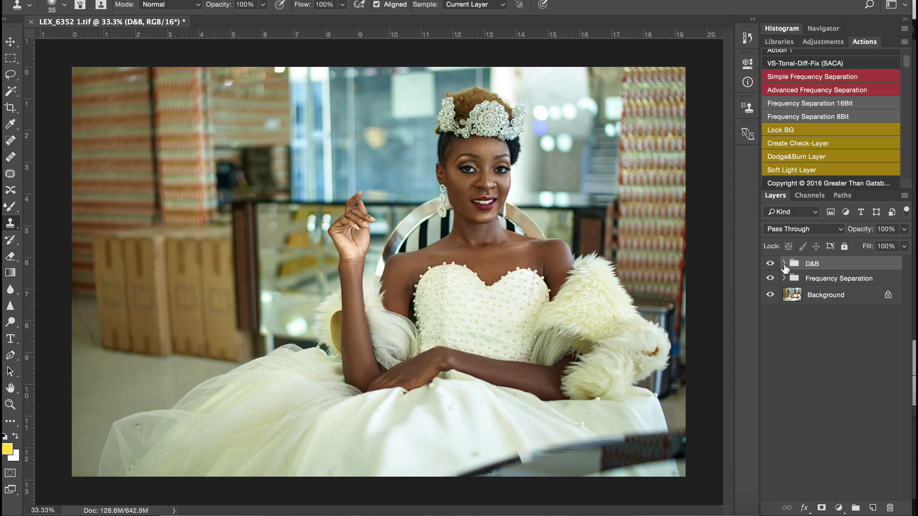
pyautogui.click(784, 264)
pyautogui.click(805, 298)
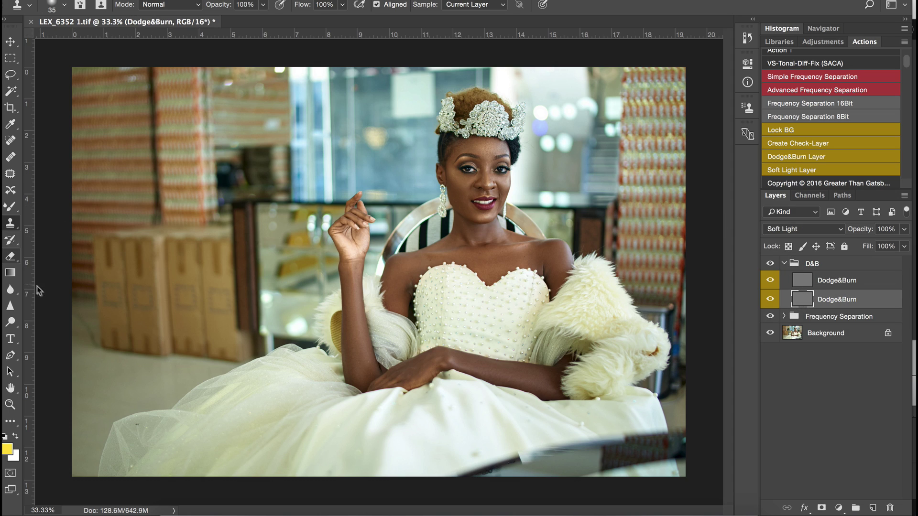
pyautogui.click(10, 322)
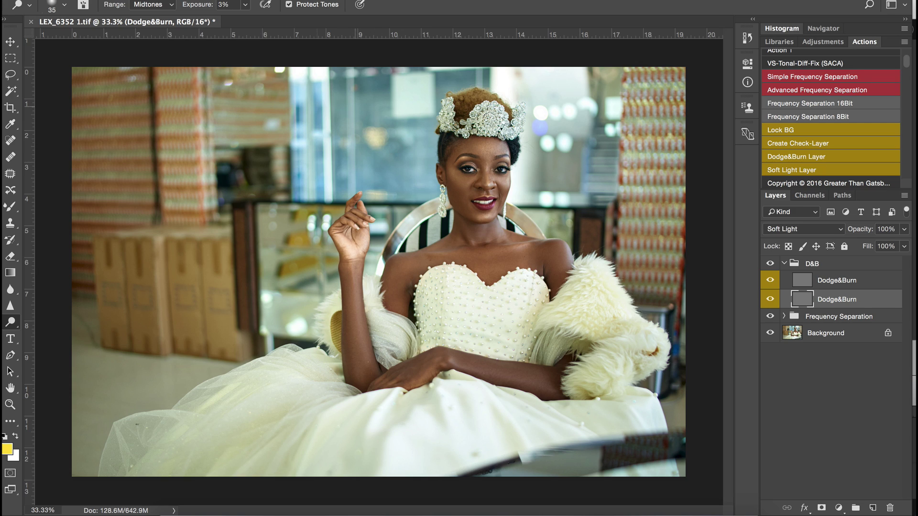
# Step: Set the Dodge tool exposure to 3% and zoom in on the bride's face to 50%
pyautogui.click(246, 4)
pyautogui.press('z')
pyautogui.click(472, 180)
pyautogui.click(472, 180)
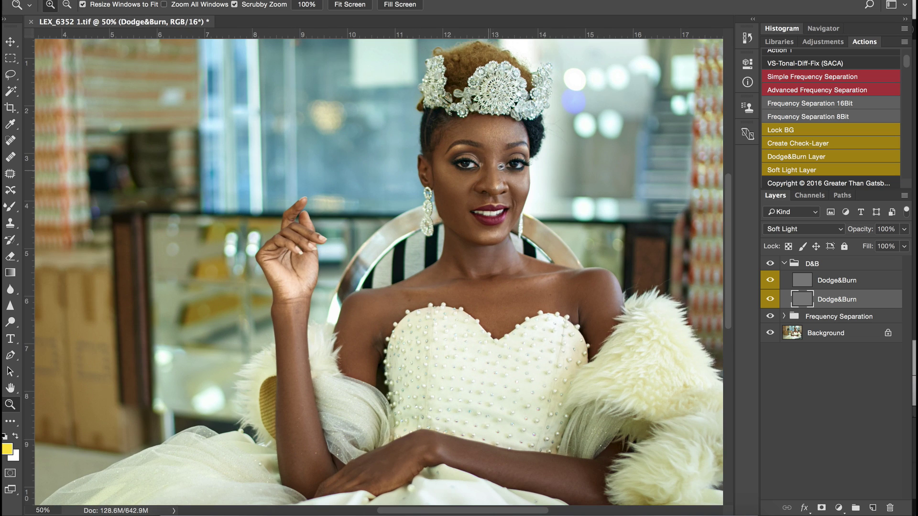
pyautogui.press('o')
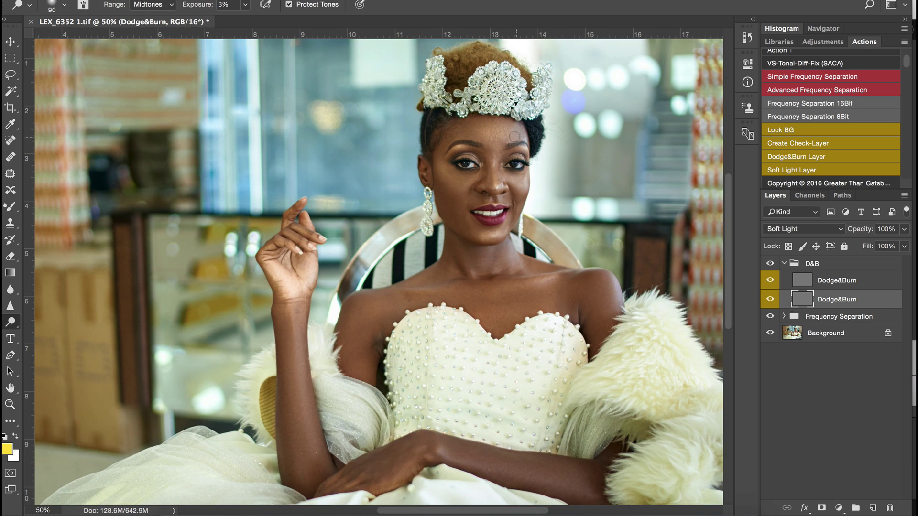
# Step: Dodge the face highlights with an 80–125 brush, toggling the dodge and retouch layers to compare
pyautogui.press(']')
pyautogui.press(']')
pyautogui.press('[')
pyautogui.press('[')
pyautogui.press('[')
pyautogui.press('[')
pyautogui.press(']')
pyautogui.press(']')
pyautogui.press(']')
pyautogui.press(']')
pyautogui.press(']')
pyautogui.press(']')
pyautogui.press(']')
pyautogui.press('[')
pyautogui.click(770, 264)
pyautogui.click(771, 264)
pyautogui.click(771, 264)
pyautogui.click(772, 264)
pyautogui.click(771, 315)
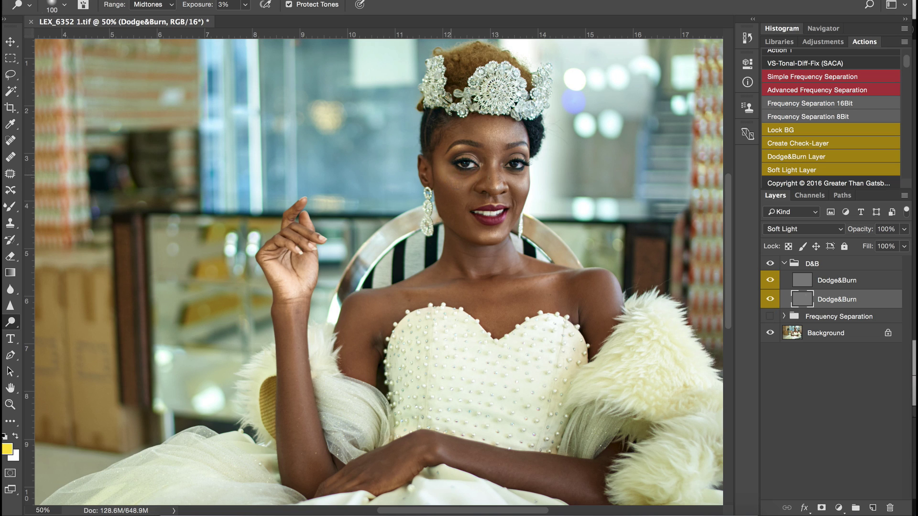
pyautogui.press(']')
pyautogui.press(']')
pyautogui.press(']')
pyautogui.click(769, 316)
pyautogui.press('[')
pyautogui.press('[')
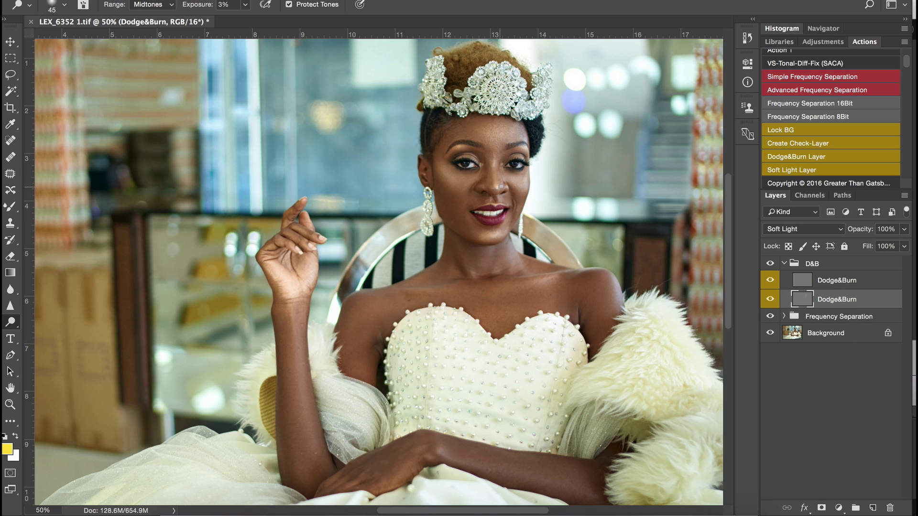
pyautogui.press(']')
pyautogui.press(']')
pyautogui.press(']')
# Step: Compare the photo with and without dodging, then dodge the face and neck with a 40–90 brush
pyautogui.keyDown('alt'); pyautogui.click(515, 214); pyautogui.keyUp('alt')
pyautogui.keyDown('alt'); pyautogui.click(515, 214); pyautogui.keyUp('alt')
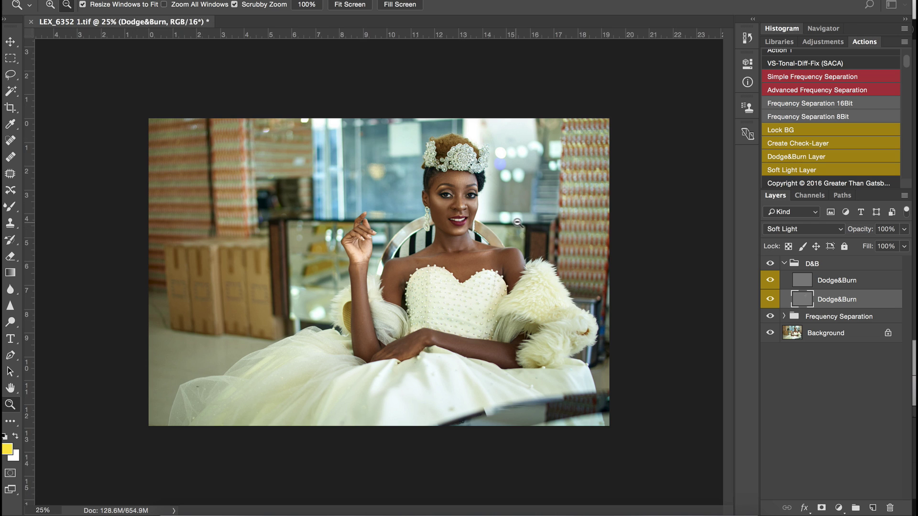
pyautogui.click(771, 265)
pyautogui.click(771, 264)
pyautogui.click(771, 265)
pyautogui.click(771, 265)
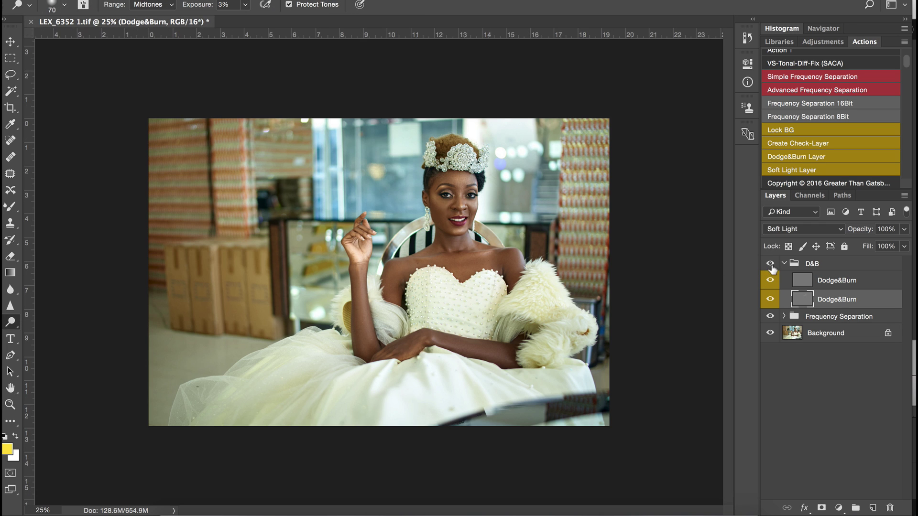
pyautogui.press('z')
pyautogui.click(472, 208)
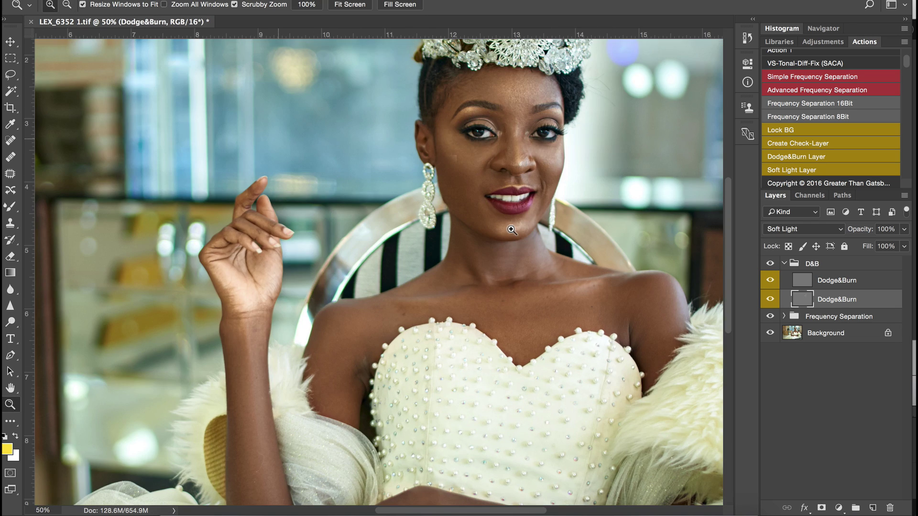
pyautogui.press('o')
pyautogui.press(']')
pyautogui.press(']')
pyautogui.press(']')
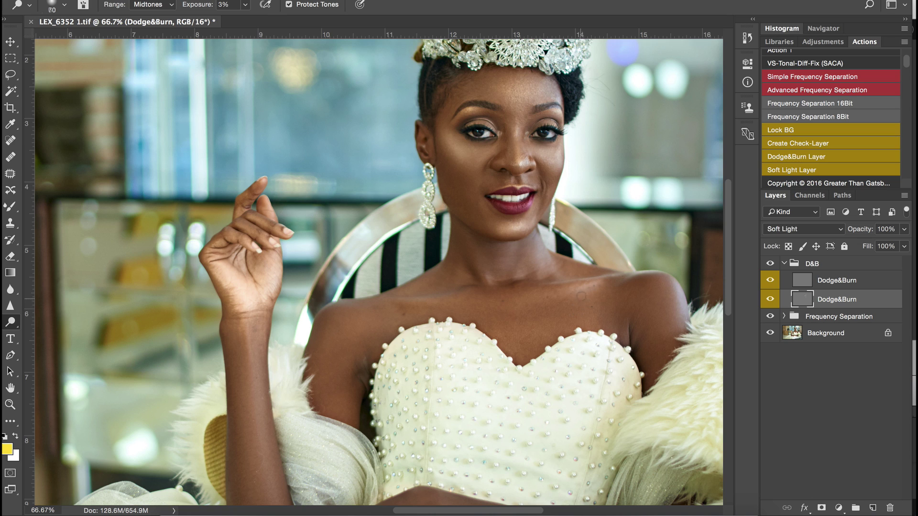
pyautogui.press('[')
pyautogui.press('[')
pyautogui.press('[')
pyautogui.press(']')
pyautogui.press(']')
pyautogui.press(']')
# Step: Dodge along the lower edge of the forearm with a 60 brush, then view the whole photo
pyautogui.press('z')
pyautogui.keyDown('alt'); pyautogui.click(342, 288); pyautogui.keyUp('alt')
pyautogui.keyDown('alt'); pyautogui.click(343, 286); pyautogui.keyUp('alt')
pyautogui.press('o')
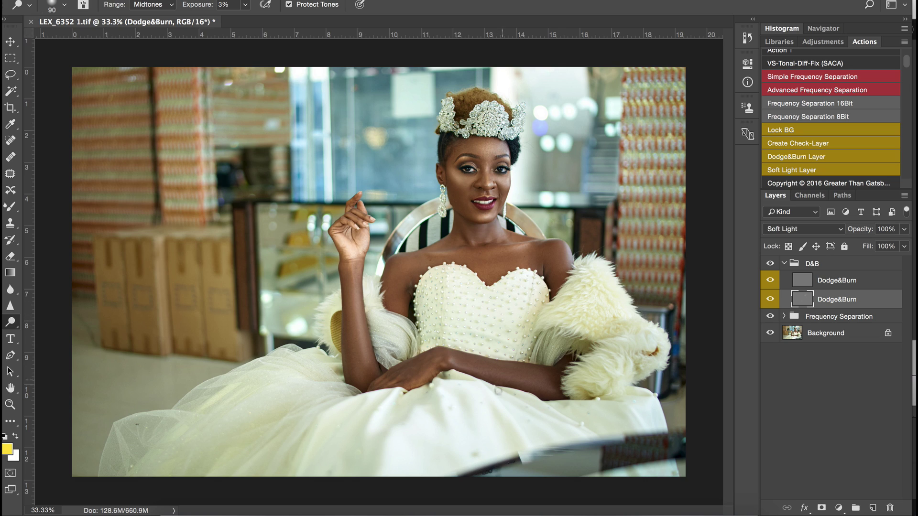
pyautogui.click(497, 391)
pyautogui.press('[')
pyautogui.moveTo(547, 383); pyautogui.dragTo(521, 381)
pyautogui.press(']')
pyautogui.press(']')
pyautogui.press('[')
pyautogui.press('[')
pyautogui.press(']')
pyautogui.press(']')
pyautogui.press(']')
pyautogui.press(']')
pyautogui.press(']')
pyautogui.press(']')
pyautogui.press('[')
pyautogui.press('[')
pyautogui.press('[')
pyautogui.keyDown('alt'); pyautogui.click(519, 190); pyautogui.keyUp('alt')
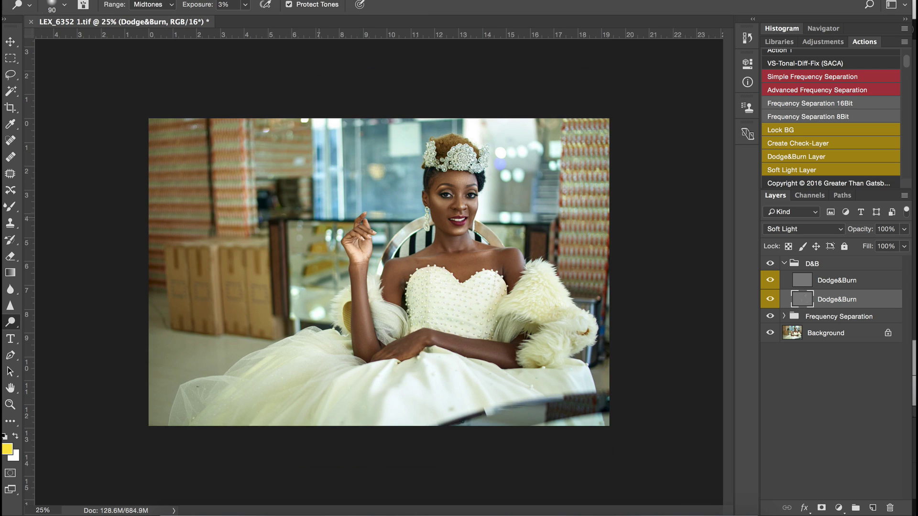
# Step: Set up the Brush tool with default colours, 3% flow and a 50% brightness grey foreground
pyautogui.click(13, 210)
pyautogui.click(13, 210)
pyautogui.click(37, 209)
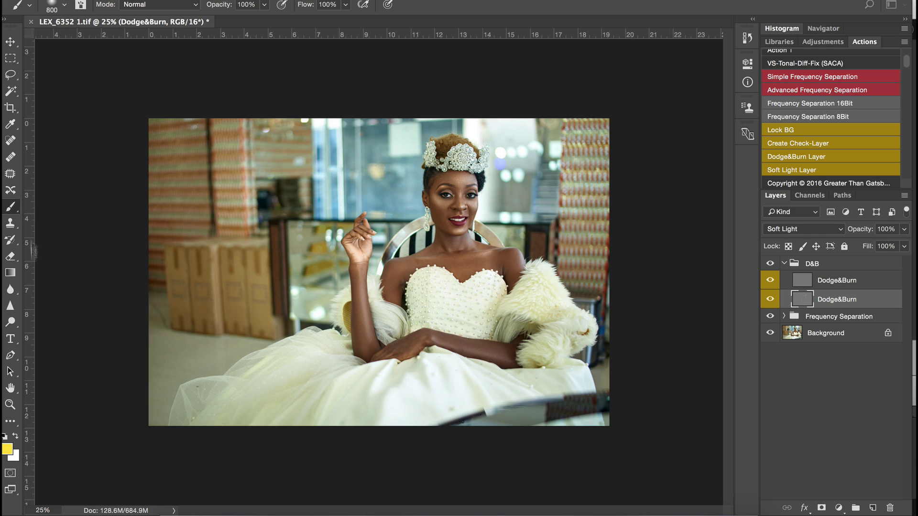
pyautogui.click(5, 436)
pyautogui.click(345, 4)
pyautogui.moveTo(347, 19); pyautogui.dragTo(288, 21)
pyautogui.click(424, 2)
pyautogui.click(6, 449)
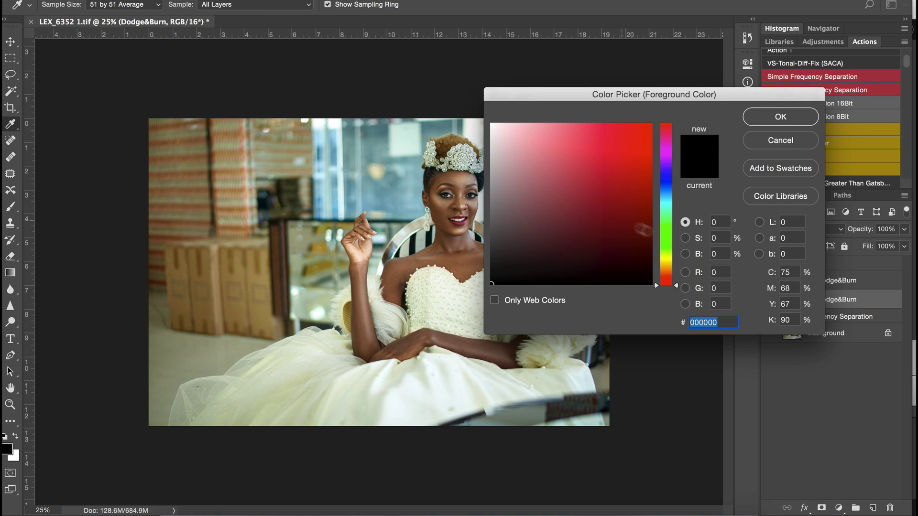
pyautogui.click(717, 254)
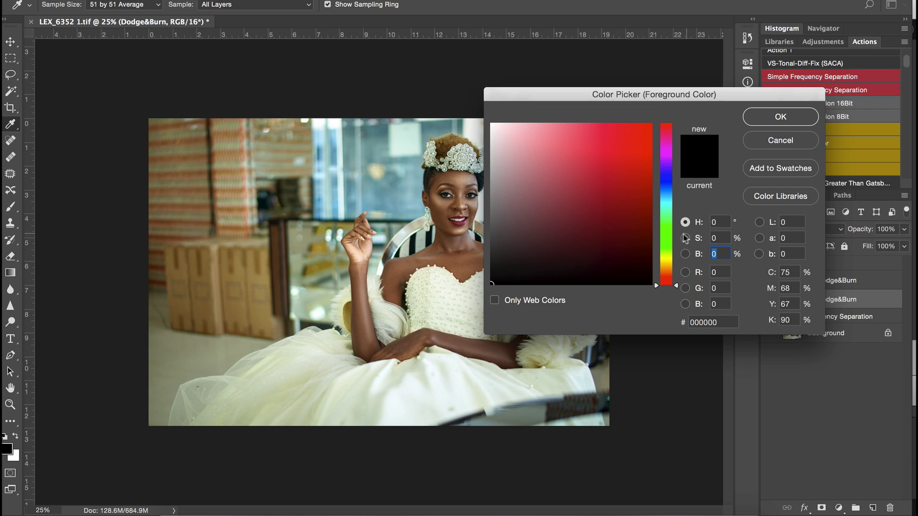
pyautogui.write('50')
pyautogui.press('Return')
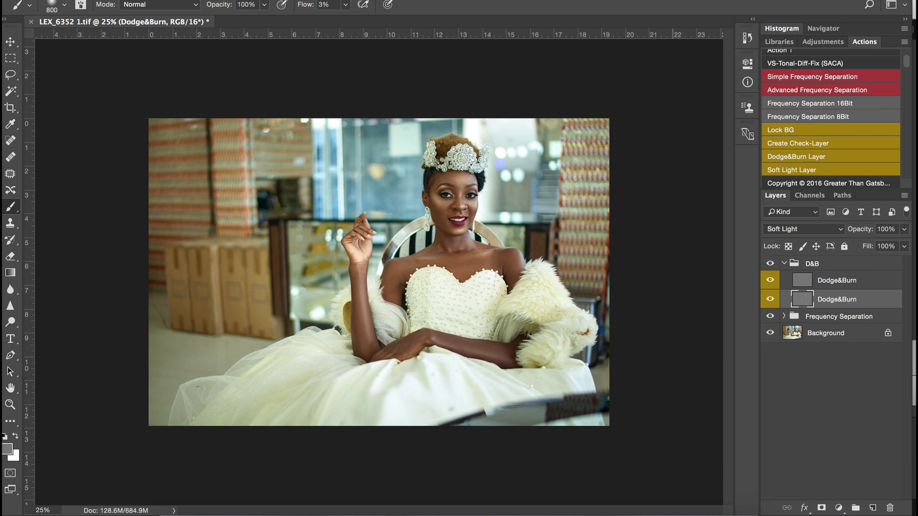
# Step: Size the brush on a close-up of the face, zoom back out and collapse the D&B group
pyautogui.keyDown('super'); pyautogui.click(437, 196); pyautogui.keyUp('super')
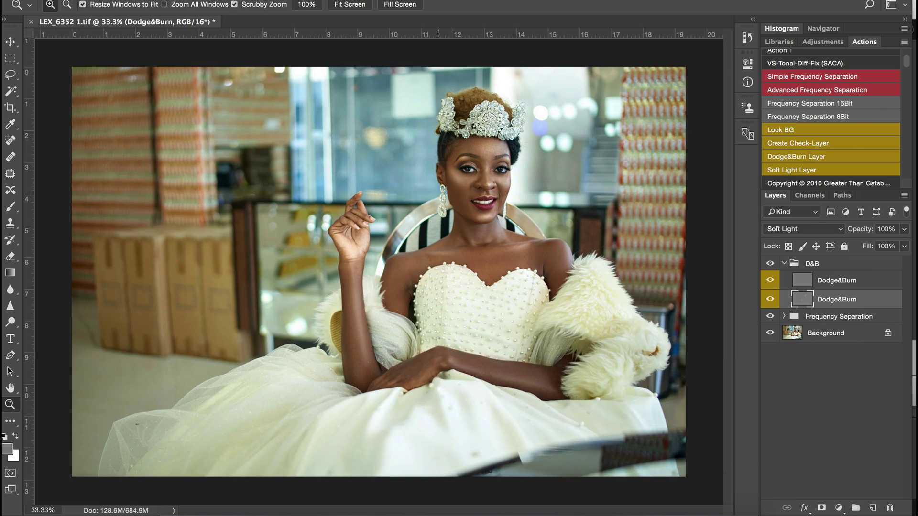
pyautogui.keyDown('super'); pyautogui.click(441, 197); pyautogui.keyUp('super')
pyautogui.keyDown('super'); pyautogui.click(456, 188); pyautogui.keyUp('super')
pyautogui.press('b')
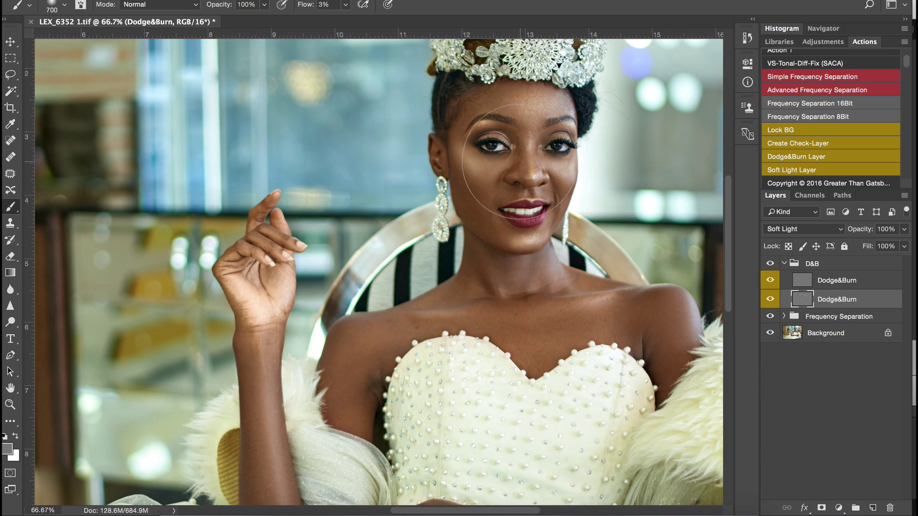
pyautogui.press('[')
pyautogui.press('[')
pyautogui.press('[')
pyautogui.press(']')
pyautogui.press(']')
pyautogui.press('z')
pyautogui.keyDown('alt'); pyautogui.click(535, 206); pyautogui.keyUp('alt')
pyautogui.keyDown('alt'); pyautogui.click(535, 205); pyautogui.keyUp('alt')
pyautogui.keyDown('alt'); pyautogui.click(535, 206); pyautogui.keyUp('alt')
pyautogui.press('b')
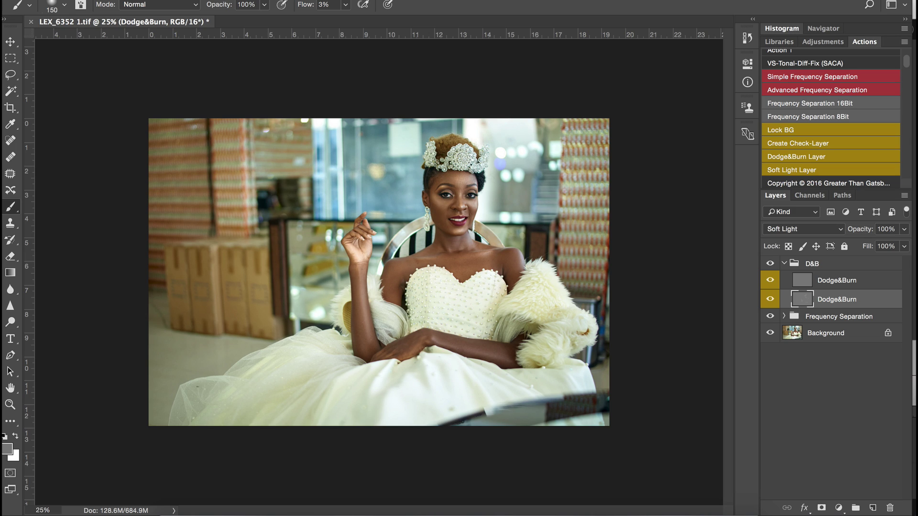
pyautogui.click(785, 263)
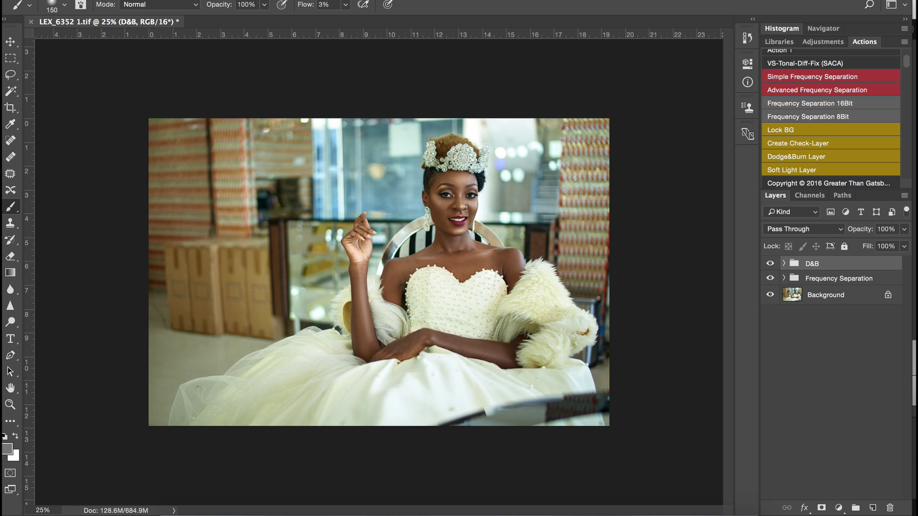
# Step: Add Layer 1 and set the Selective Color Blacks to Cyan +4 and Yellow −4
pyautogui.scroll(5, 831, 119)
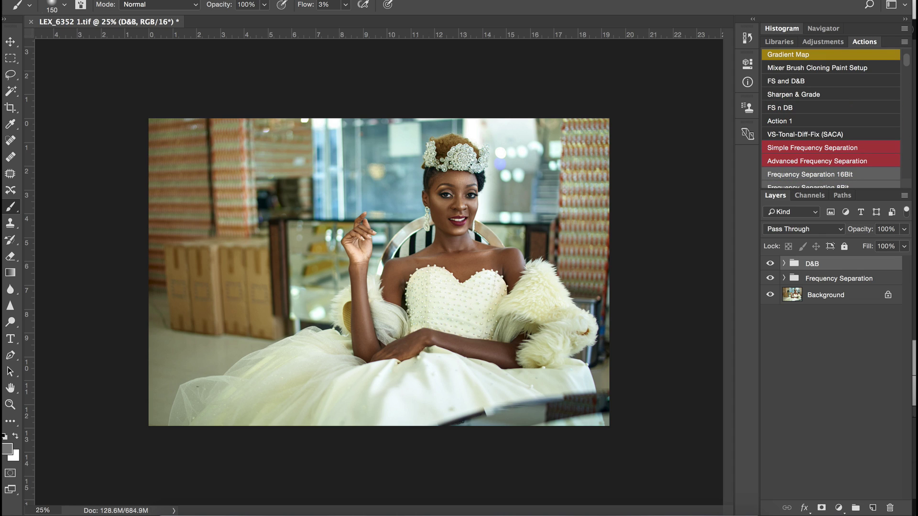
pyautogui.press('alt+shift+super+e')
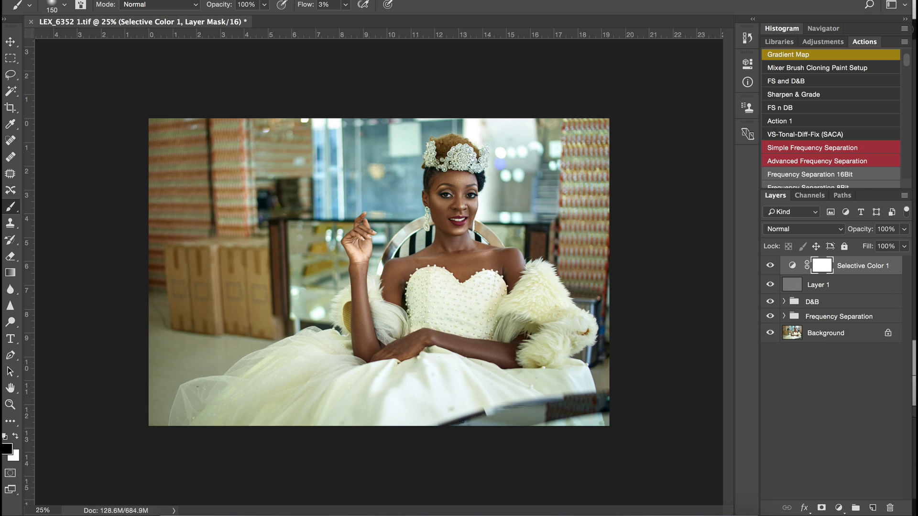
pyautogui.doubleClick(792, 266)
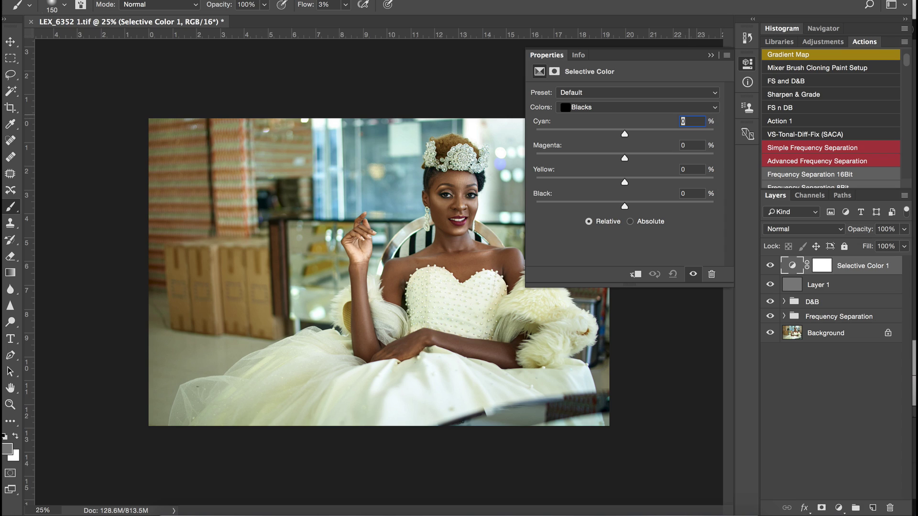
pyautogui.press('4')
pyautogui.write('4-4')
# Step: Set the Selective Color Neutrals to Yellow +1 and collapse the Properties panel
pyautogui.click(607, 108)
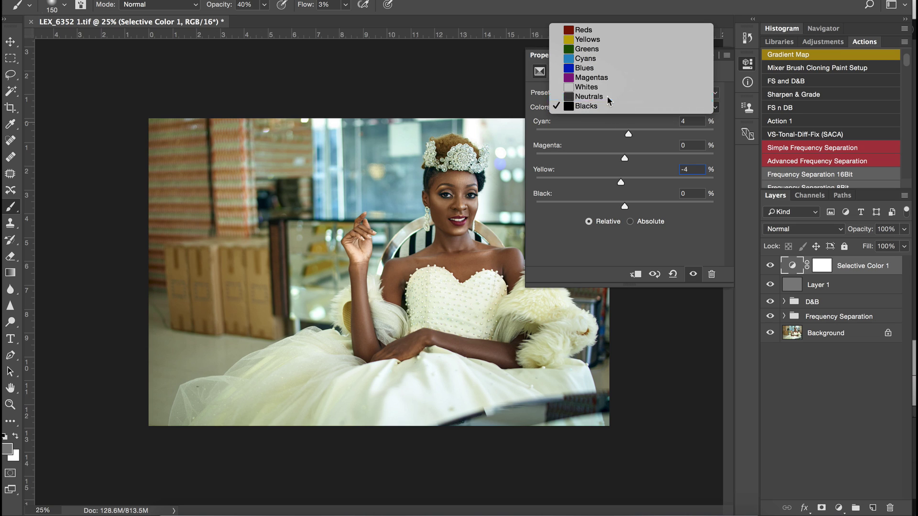
pyautogui.click(607, 97)
pyautogui.write('1')
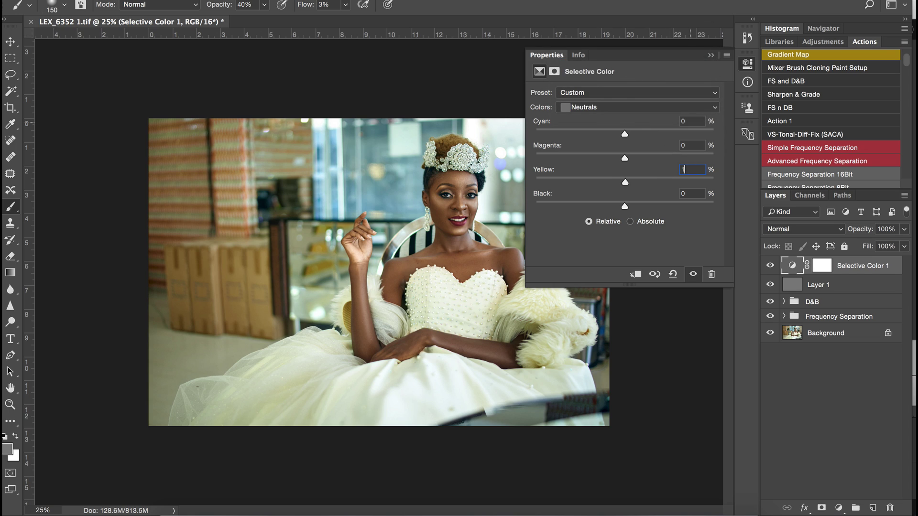
pyautogui.click(711, 55)
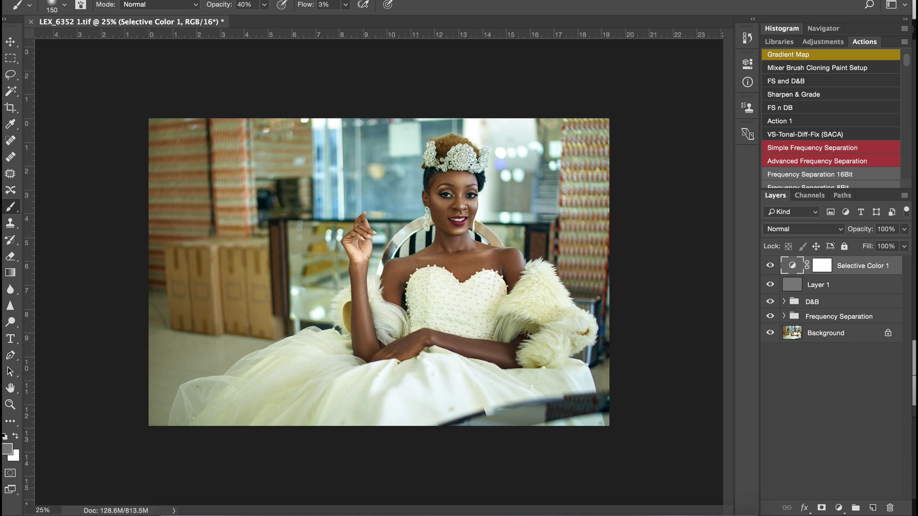
pyautogui.click(839, 508)
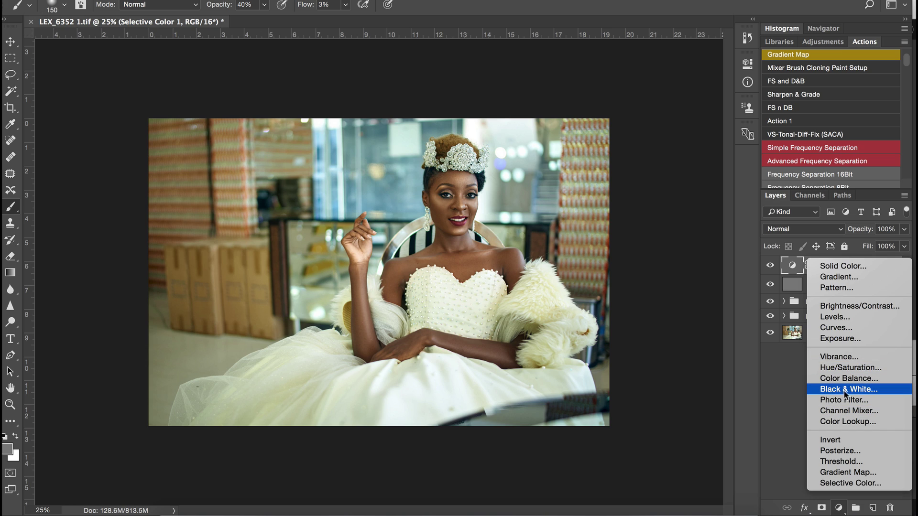
# Step: Add a Channel Mixer layer with Red output Red 72, Green 60, Blue −50, Constant 2
pyautogui.click(840, 412)
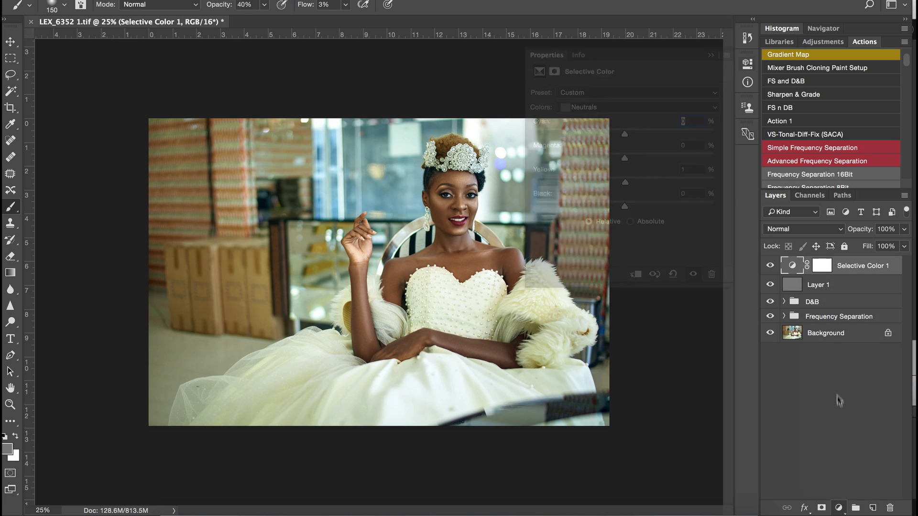
pyautogui.click(691, 142)
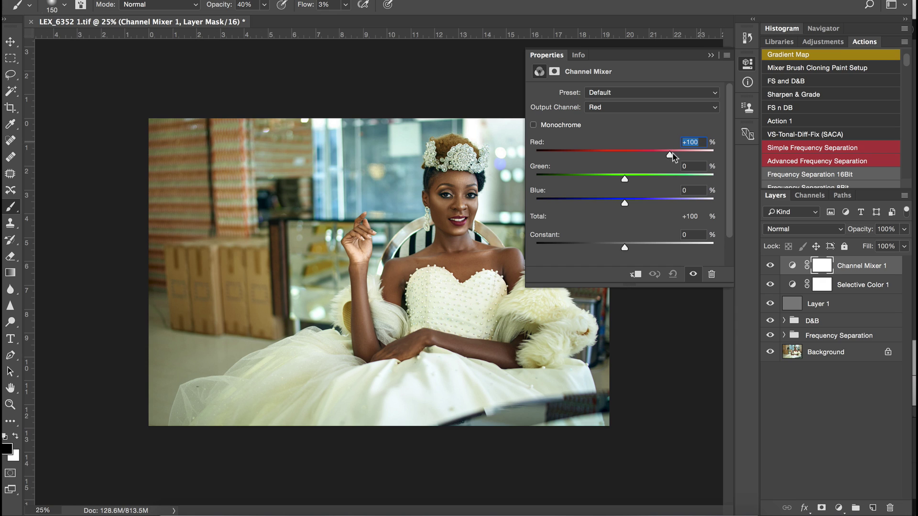
pyautogui.write('72')
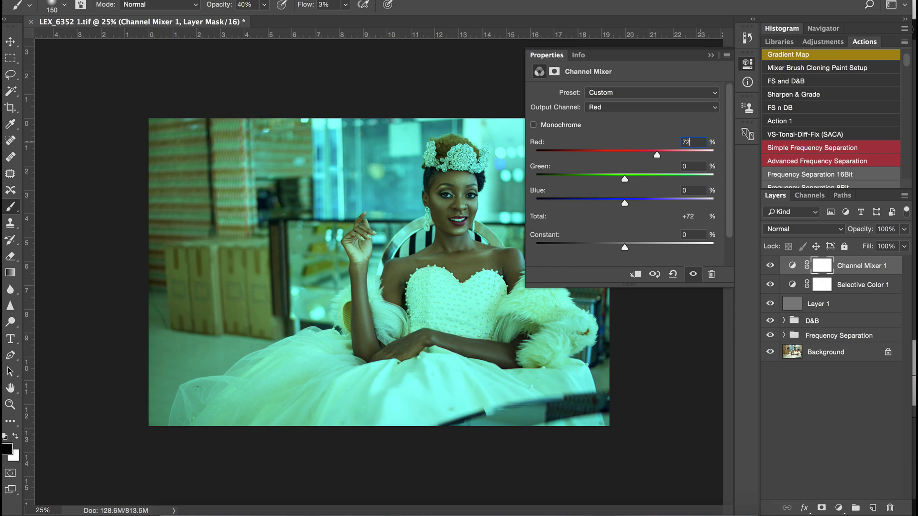
pyautogui.press('Tab')
pyautogui.write('60')
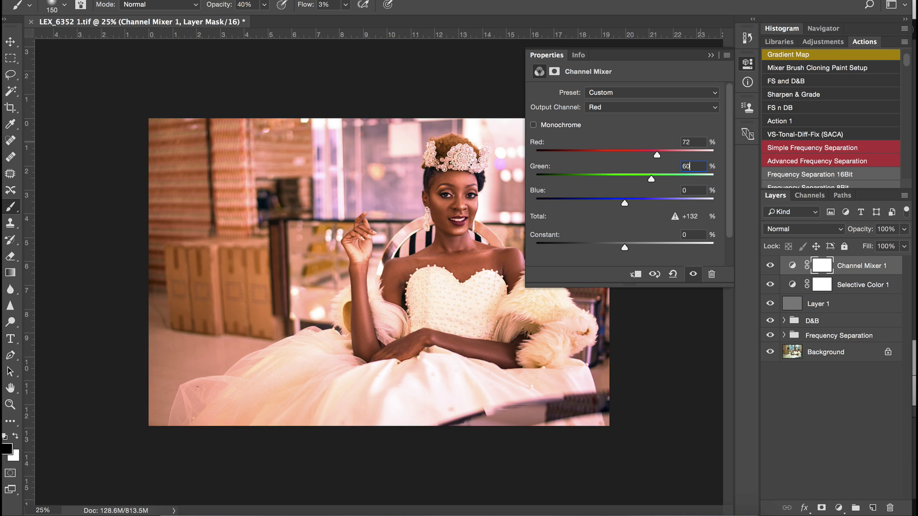
pyautogui.press('Tab')
pyautogui.write('5')
pyautogui.press('BackSpace')
pyautogui.write('-50')
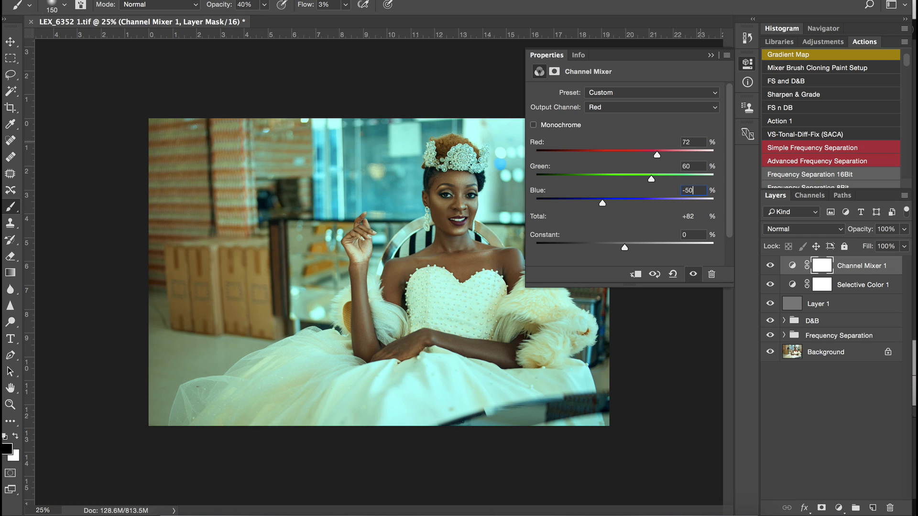
pyautogui.press('Tab')
pyautogui.write('2')
pyautogui.click(712, 55)
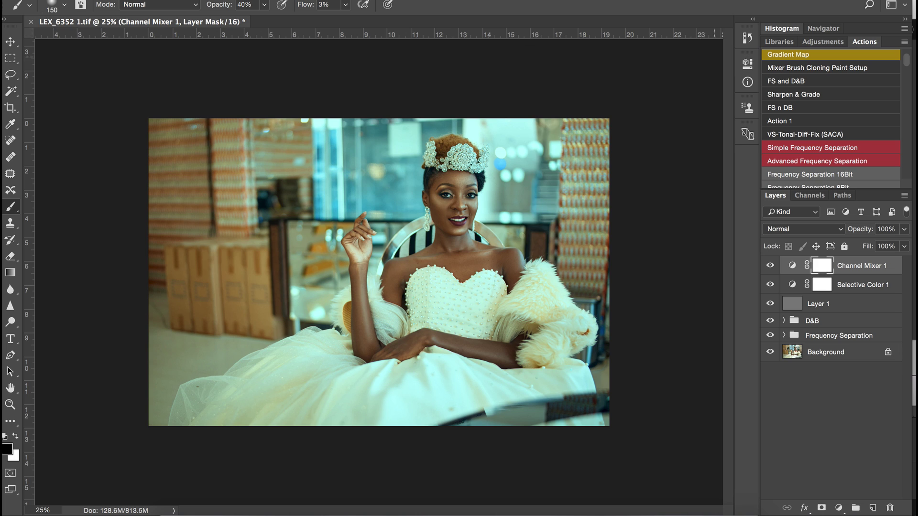
# Step: Zoom to 33.3% and paint black at 100% flow on the Channel Mixer mask over the face and neck
pyautogui.press('z')
pyautogui.press('super+plus')
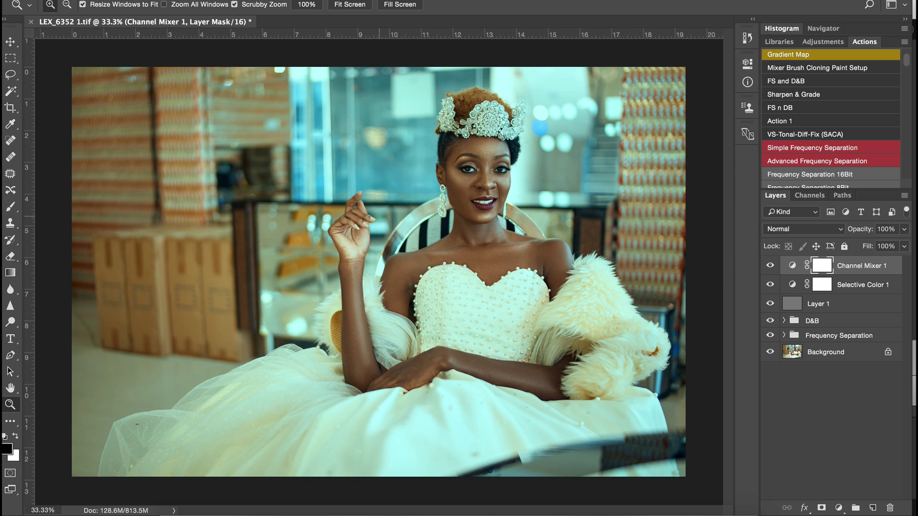
pyautogui.press('b')
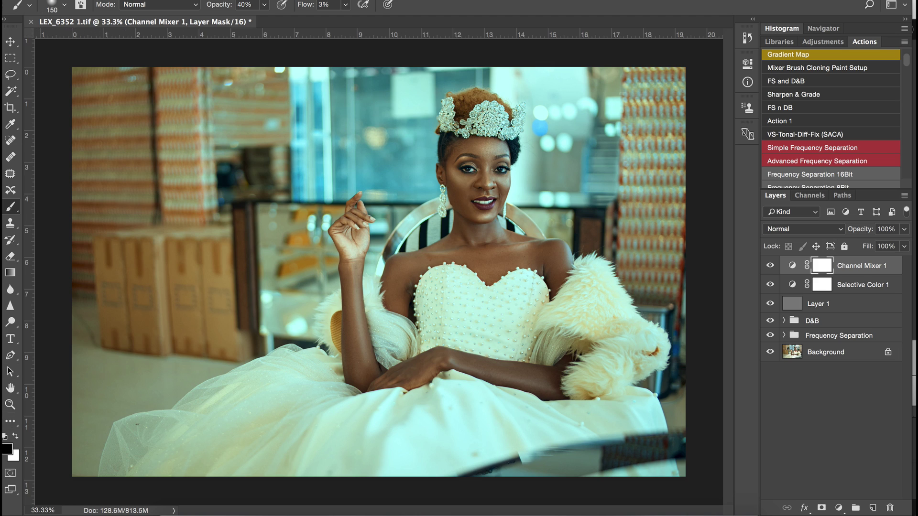
pyautogui.press(']')
pyautogui.press(']')
pyautogui.press(']')
pyautogui.moveTo(345, 5); pyautogui.dragTo(406, 20)
pyautogui.moveTo(480, 182); pyautogui.dragTo(477, 191)
pyautogui.press('[')
pyautogui.press('[')
pyautogui.moveTo(483, 236); pyautogui.dragTo(496, 249)
# Step: At full opacity, mask the grade off the head, shoulders and raised arm, touching up the edges
pyautogui.moveTo(264, 4)
pyautogui.mouseDown()
pyautogui.moveTo(264, 19)
pyautogui.moveTo(298, 19)
pyautogui.mouseUp()
pyautogui.press(']')
pyautogui.press(']')
pyautogui.press(']')
pyautogui.press(']')
pyautogui.moveTo(484, 247)
pyautogui.mouseDown()
pyautogui.moveTo(494, 201)
pyautogui.moveTo(478, 259)
pyautogui.moveTo(421, 275)
pyautogui.mouseUp()
pyautogui.press('[')
pyautogui.press('[')
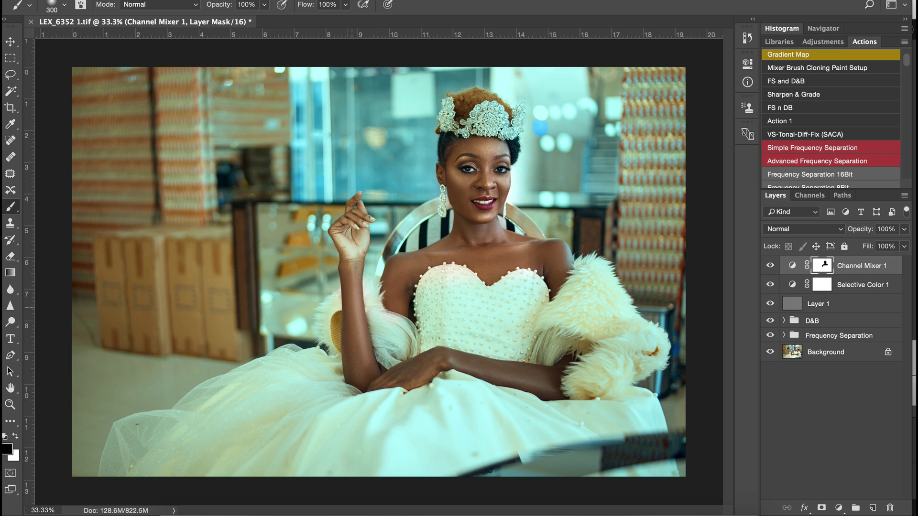
pyautogui.press('[')
pyautogui.press(']')
pyautogui.moveTo(420, 373); pyautogui.dragTo(408, 373)
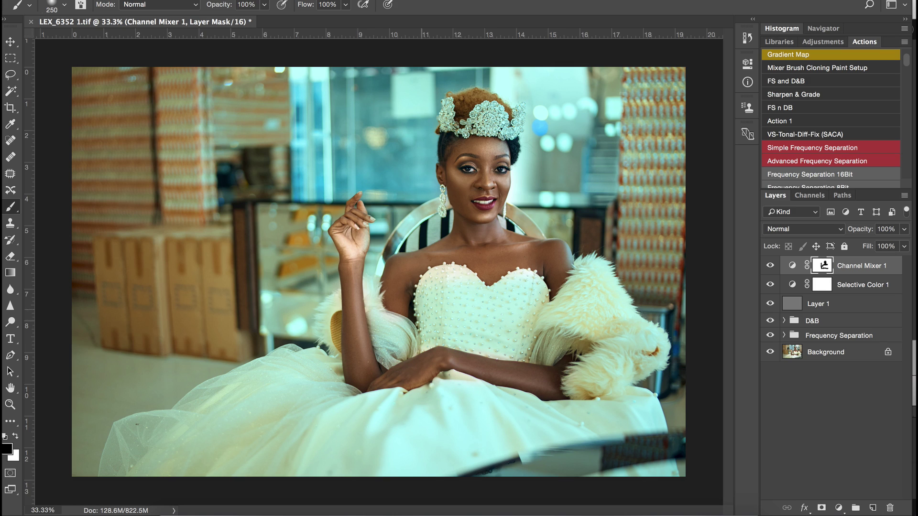
pyautogui.click(468, 356)
pyautogui.press('x')
pyautogui.press('[')
pyautogui.press('[')
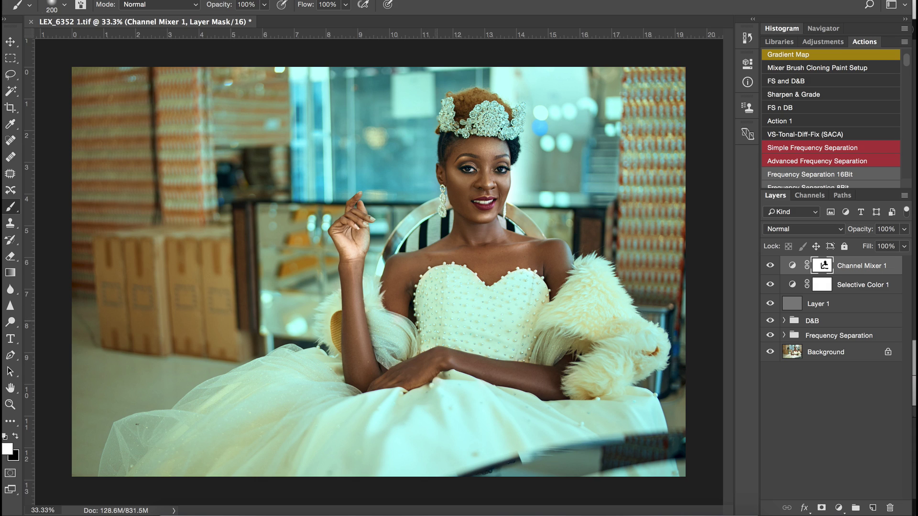
pyautogui.press('x')
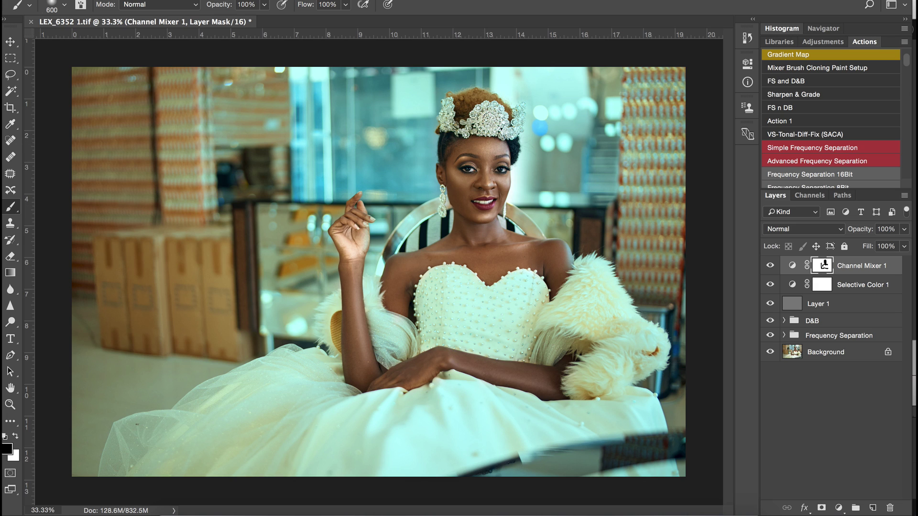
# Step: Add a Color Balance adjustment layer and set the Highlights Red value to +3
pyautogui.click(839, 508)
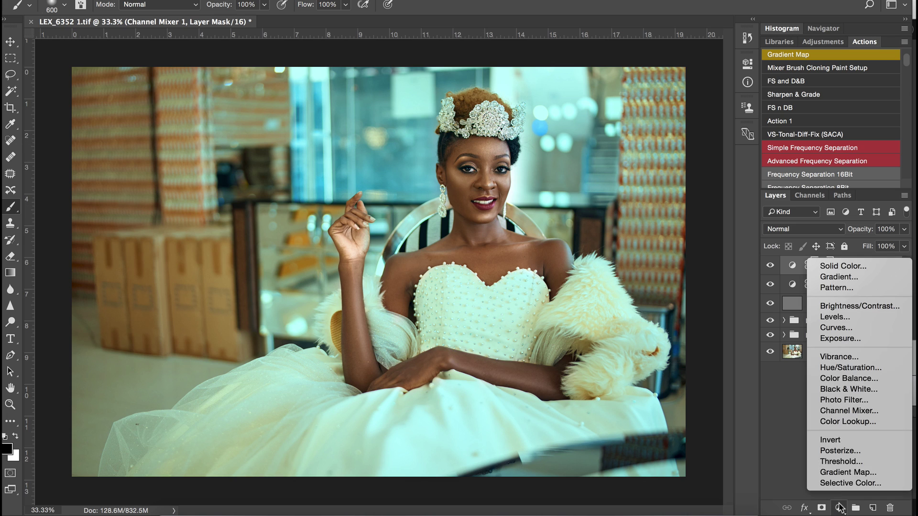
pyautogui.click(849, 378)
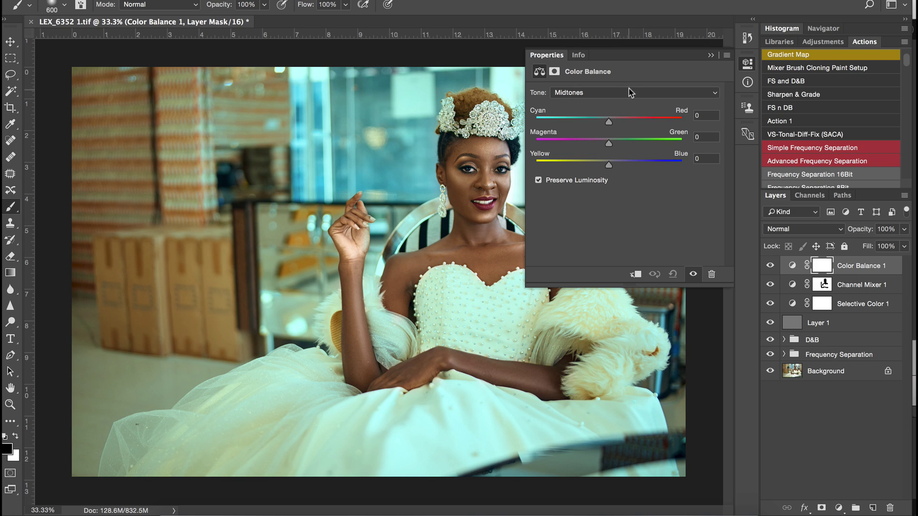
pyautogui.click(604, 92)
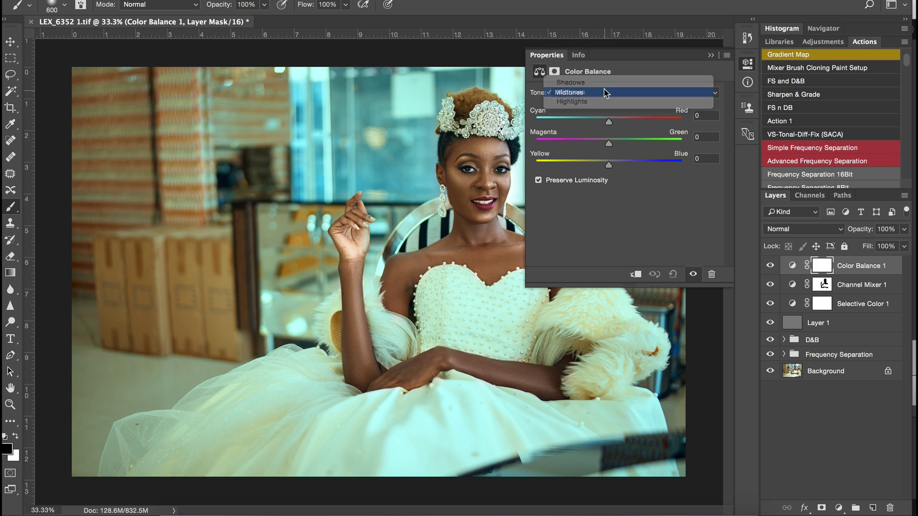
pyautogui.click(601, 101)
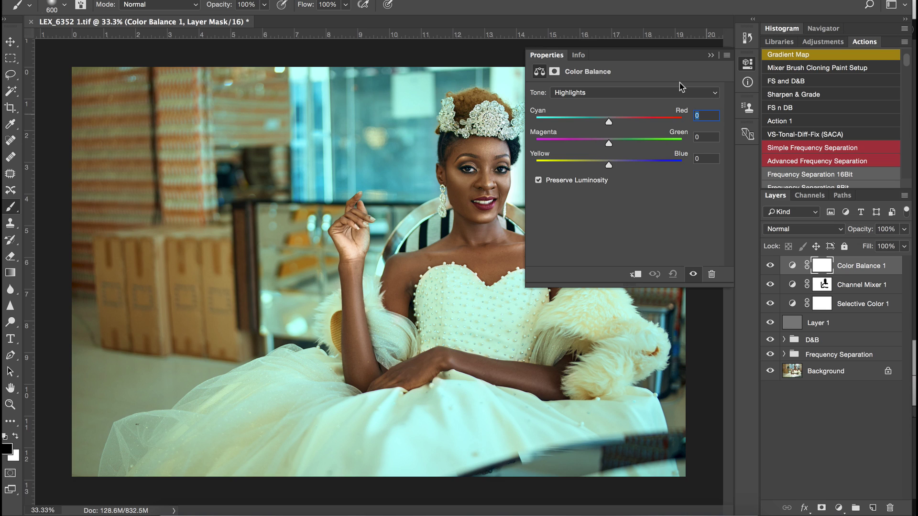
pyautogui.write('3')
pyautogui.click(702, 159)
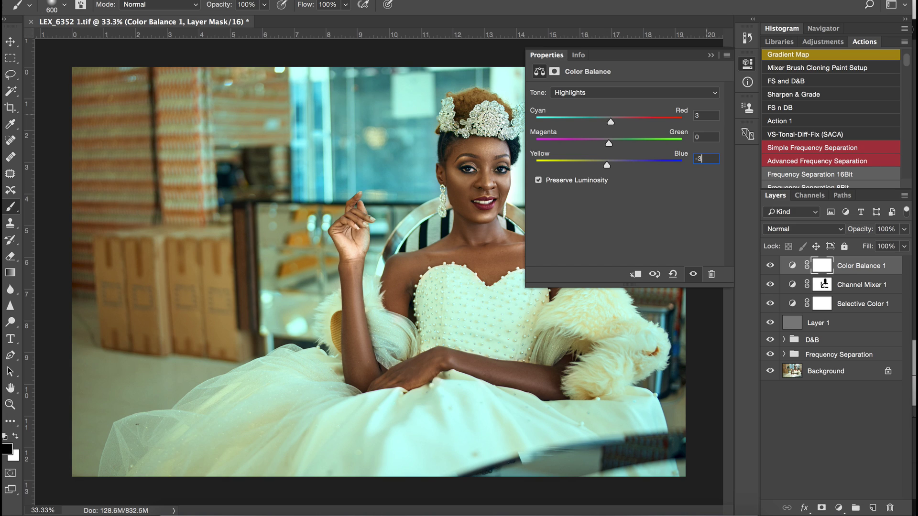
# Step: Set the Color Balance Midtones to Red +3 and Blue −3
pyautogui.click(574, 92)
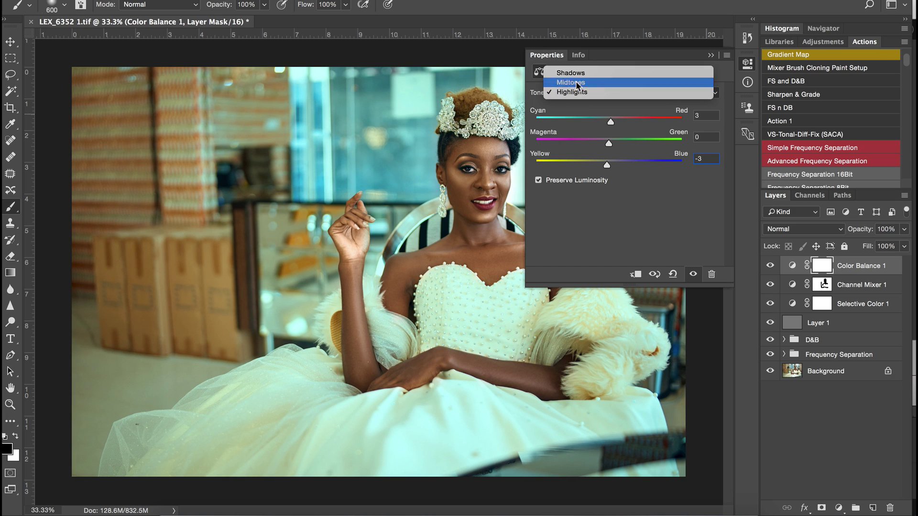
pyautogui.click(576, 83)
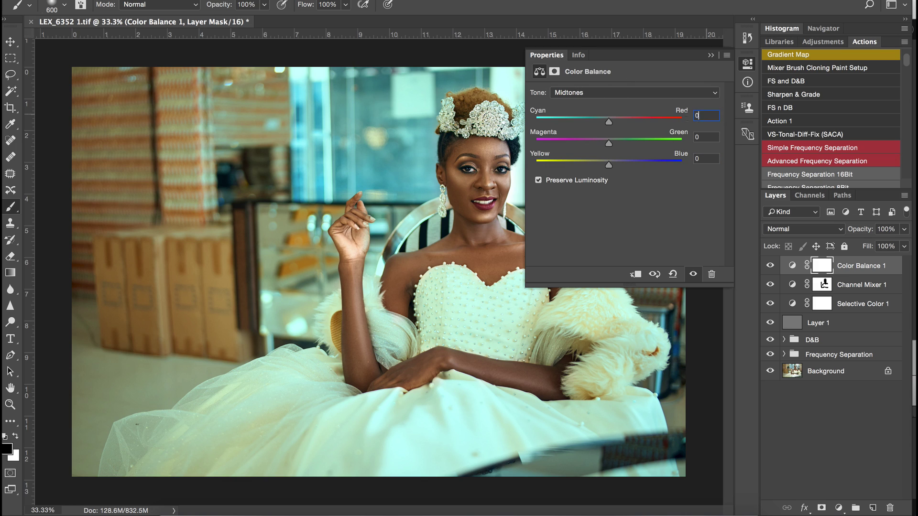
pyautogui.write('3')
pyautogui.click(705, 159)
pyautogui.write('-3')
# Step: Recheck the Highlights, set the Shadows Cyan–Red to −7, and close Properties
pyautogui.click(601, 93)
pyautogui.click(592, 102)
pyautogui.click(596, 101)
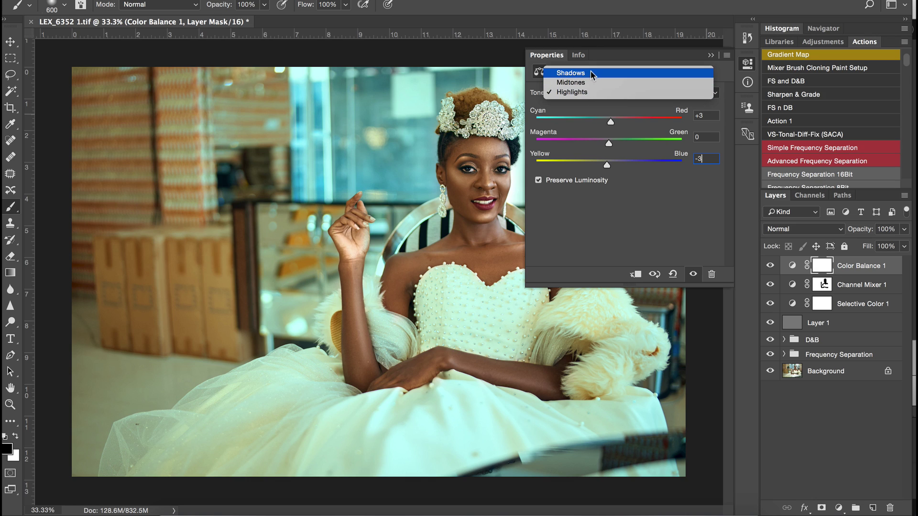
pyautogui.click(591, 72)
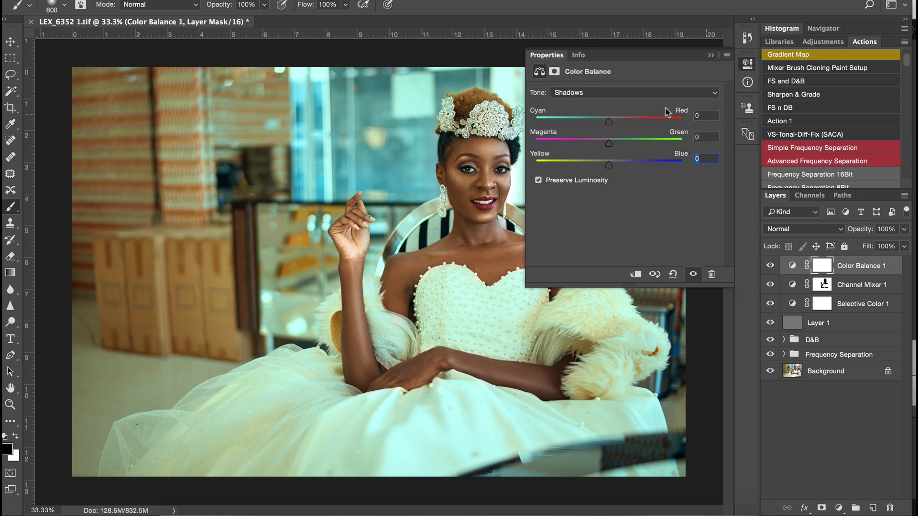
pyautogui.moveTo(706, 116); pyautogui.dragTo(655, 117)
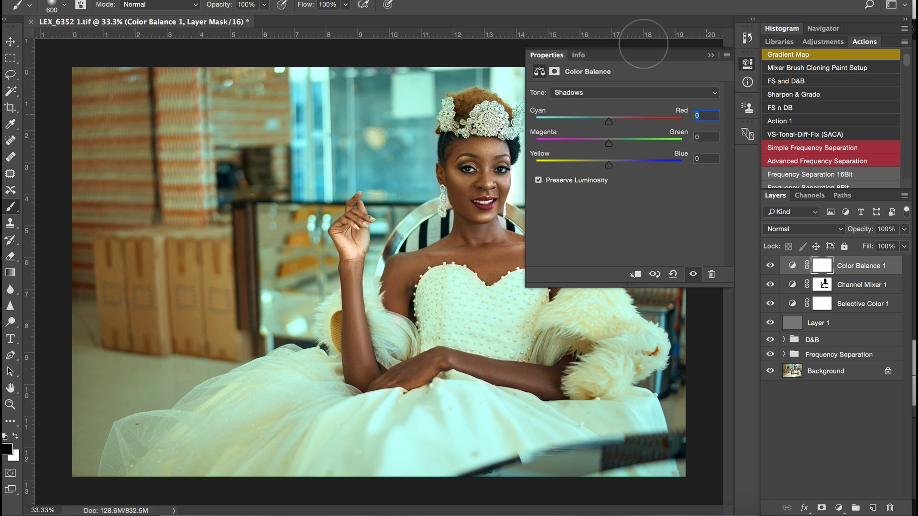
pyautogui.write('-')
pyautogui.write('7')
pyautogui.click(711, 55)
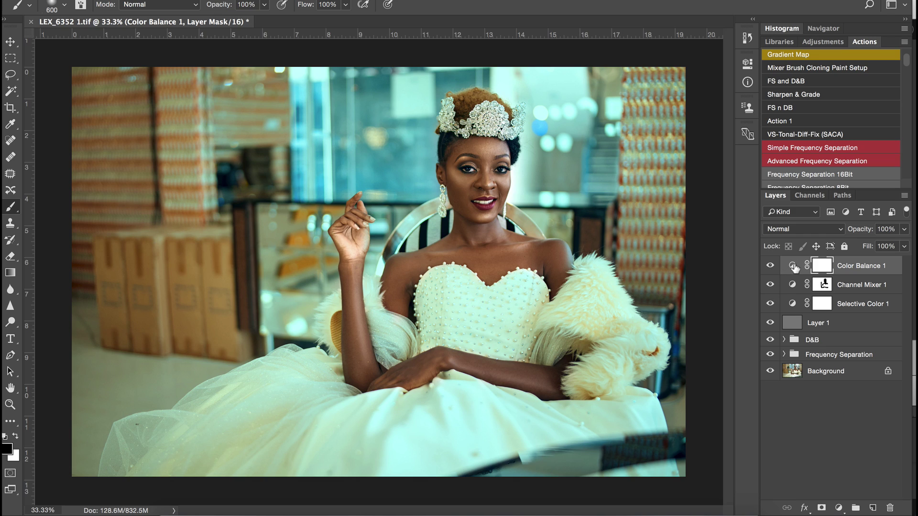
# Step: Select the Selective Color, Channel Mixer and Color Balance layers and group them with Cmd+G
pyautogui.keyDown('super'); pyautogui.click(858, 310); pyautogui.keyUp('super')
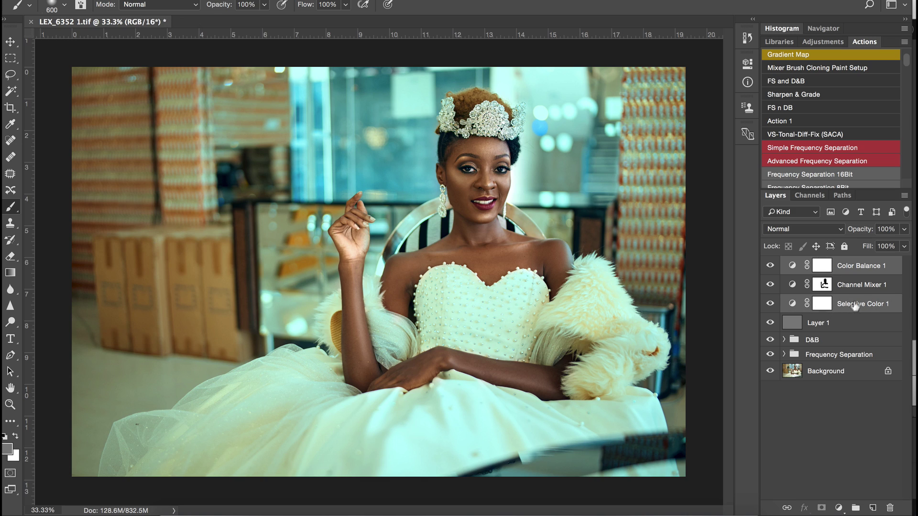
pyautogui.keyDown('super'); pyautogui.click(874, 273); pyautogui.keyUp('super')
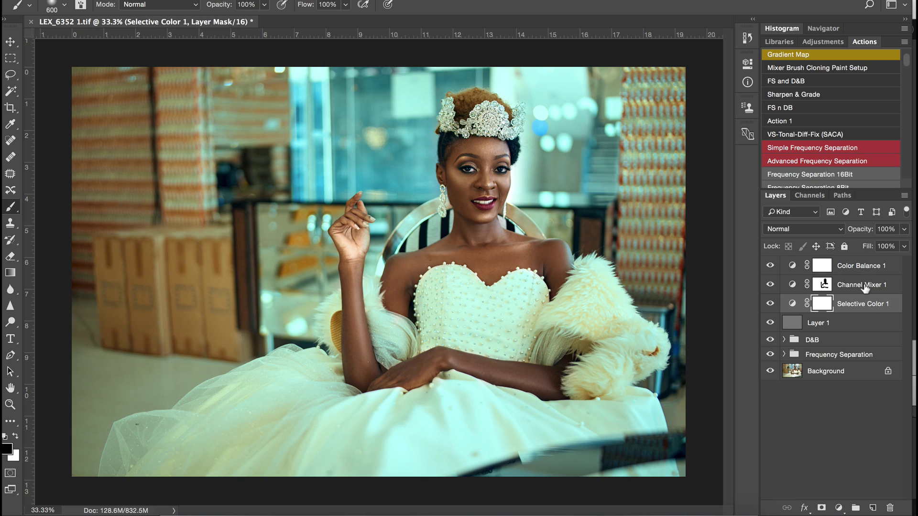
pyautogui.keyDown('shift'); pyautogui.click(870, 268); pyautogui.keyUp('shift')
pyautogui.press('super+g')
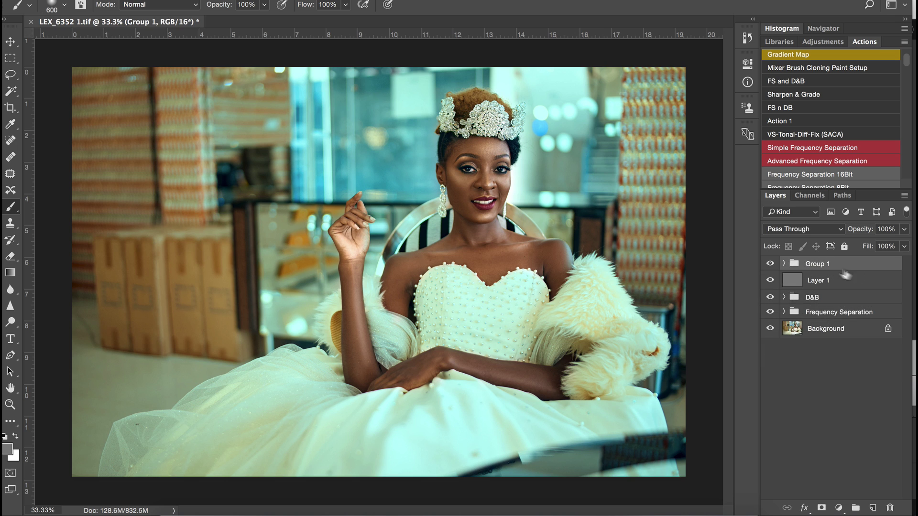
# Step: Toggle Group 1's visibility to compare the grade, then zoom out to the whole photo
pyautogui.click(770, 264)
pyautogui.click(770, 264)
pyautogui.click(769, 264)
pyautogui.click(770, 263)
pyautogui.press('z')
pyautogui.click(392, 160)
pyautogui.keyDown('alt'); pyautogui.click(421, 200); pyautogui.keyUp('alt')
pyautogui.keyDown('alt'); pyautogui.click(420, 200); pyautogui.keyUp('alt')
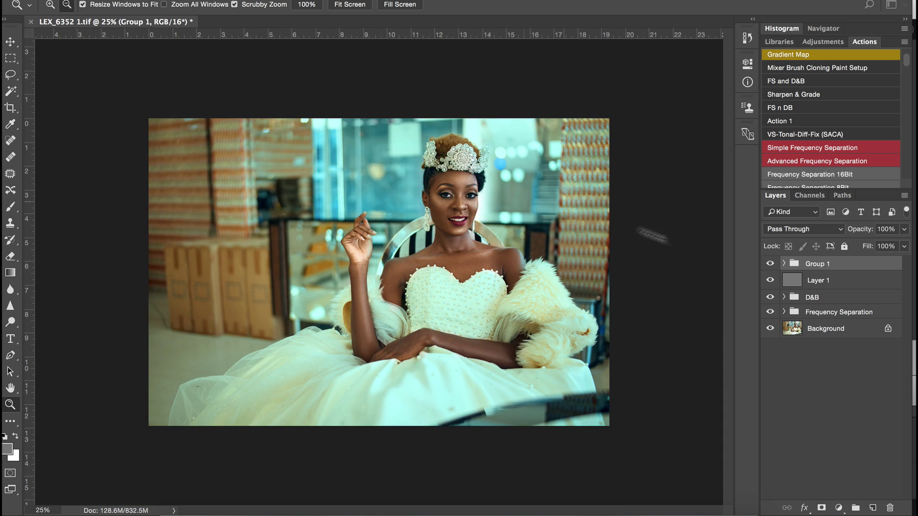
pyautogui.press('b')
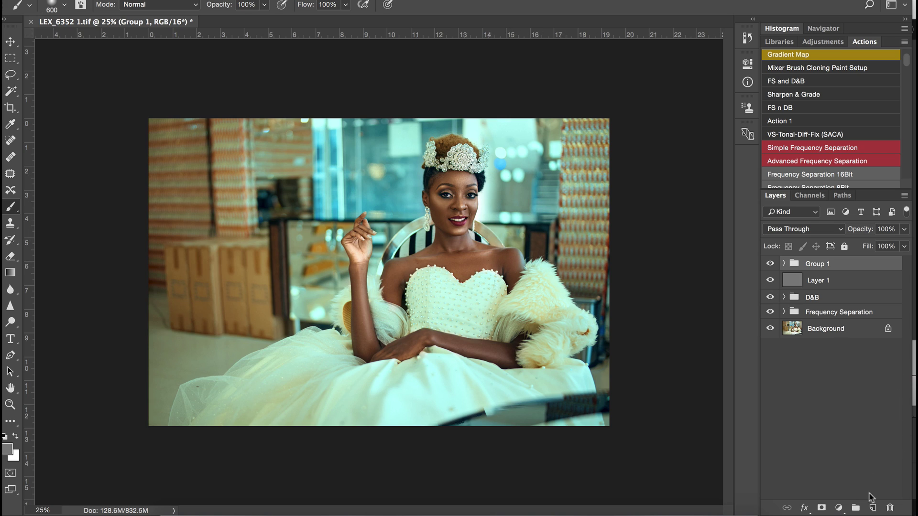
# Step: Add a new Layer 2 inside Group 1, fill it black, and set it to Soft Light at 50% opacity
pyautogui.click(784, 263)
pyautogui.click(832, 281)
pyautogui.click(873, 508)
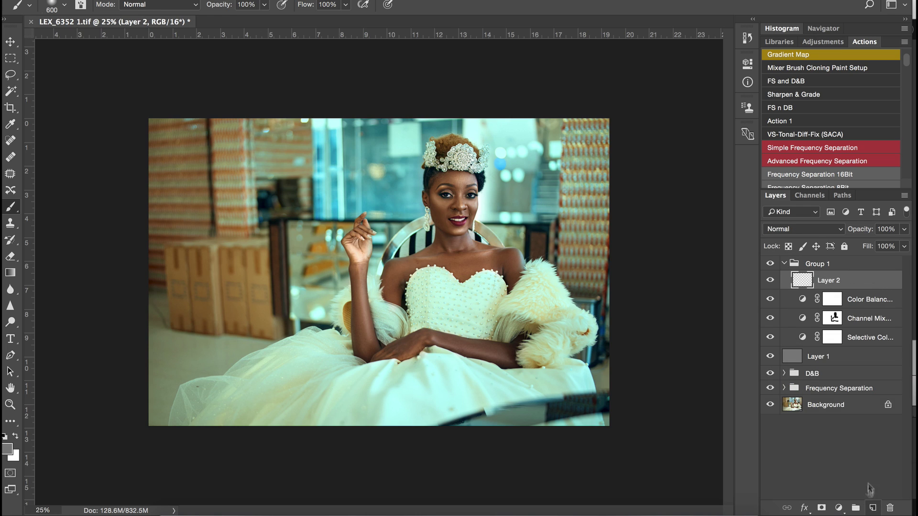
pyautogui.click(8, 438)
pyautogui.hotkey('shift', 'BackSpace')
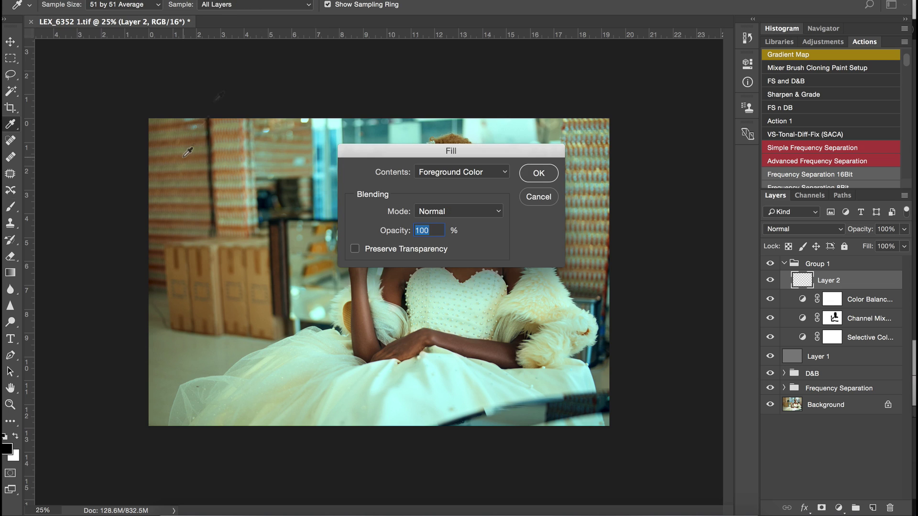
pyautogui.press('Return')
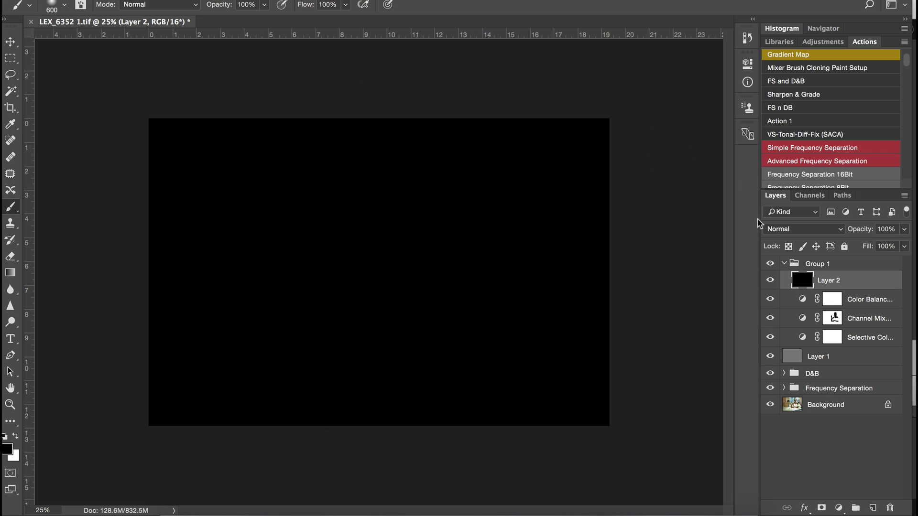
pyautogui.click(777, 229)
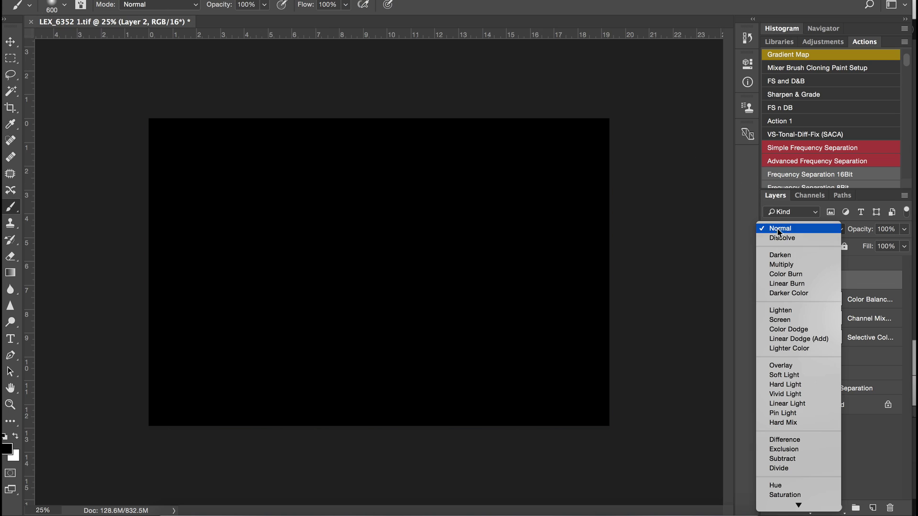
pyautogui.click(775, 376)
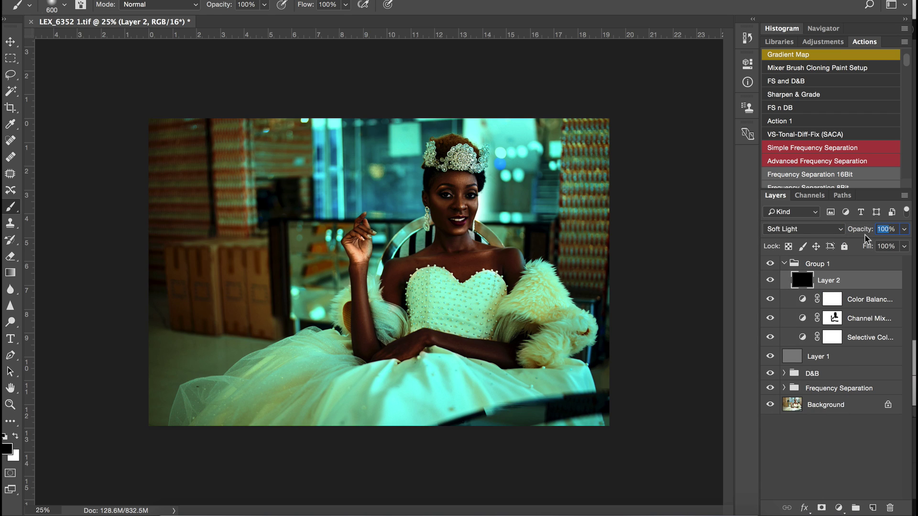
pyautogui.write('50')
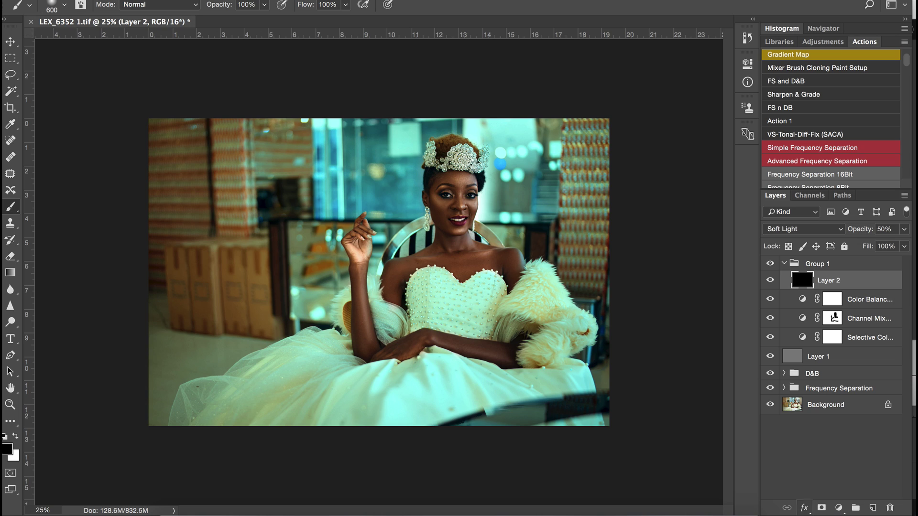
# Step: Mask Layer 2 with a large brush so the darkening is cleared from the bride in the centre
pyautogui.click(821, 508)
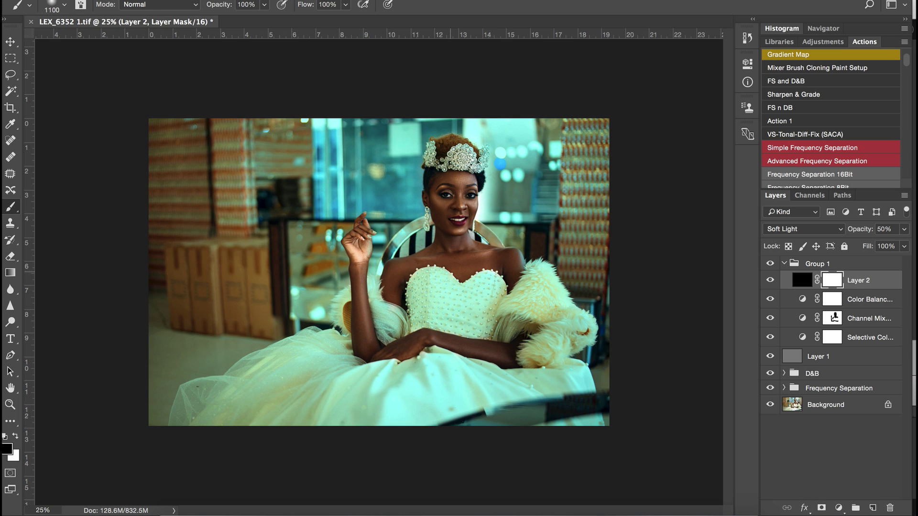
pyautogui.press(']')
pyautogui.press(']')
pyautogui.press(']')
pyautogui.press(']')
pyautogui.press(']')
pyautogui.press(']')
pyautogui.press(']')
pyautogui.press(']')
pyautogui.press(']')
pyautogui.press(']')
pyautogui.press(']')
pyautogui.press(']')
pyautogui.press(']')
pyautogui.press(']')
pyautogui.press(']')
pyautogui.press(']')
pyautogui.press(']')
pyautogui.press(']')
pyautogui.press(']')
pyautogui.press(']')
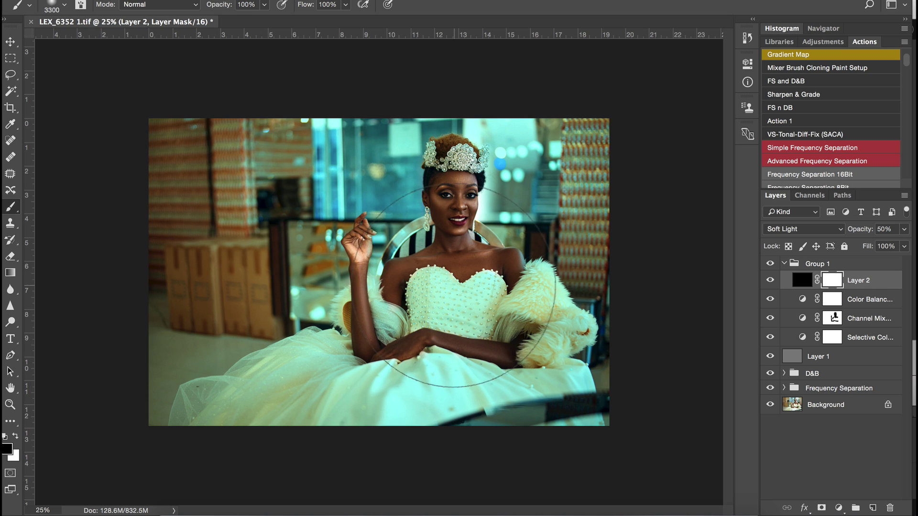
pyautogui.press(']')
pyautogui.press(']')
pyautogui.press(']')
pyautogui.press(']')
pyautogui.press(']')
pyautogui.press(']')
pyautogui.press(']')
pyautogui.press(']')
pyautogui.press(']')
pyautogui.press(']')
pyautogui.press(']')
pyautogui.press(']')
pyautogui.press(']')
pyautogui.press(']')
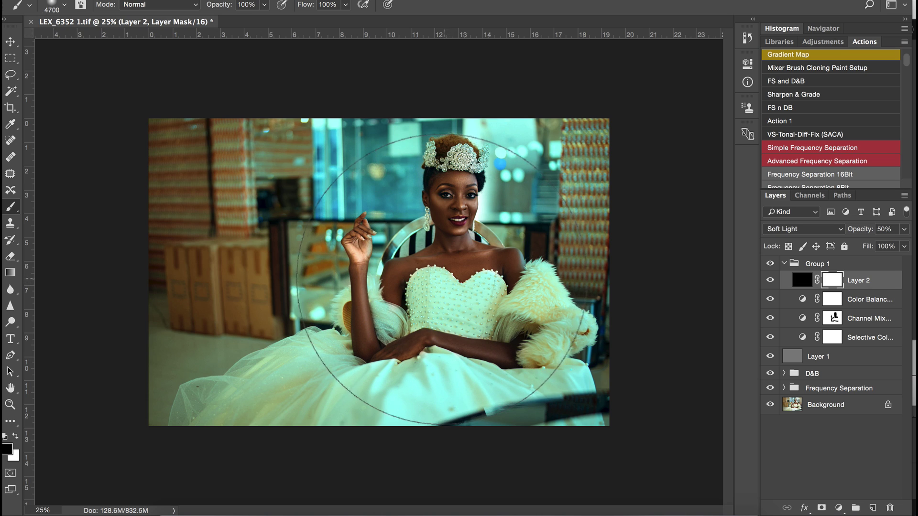
pyautogui.press(']')
pyautogui.press(']')
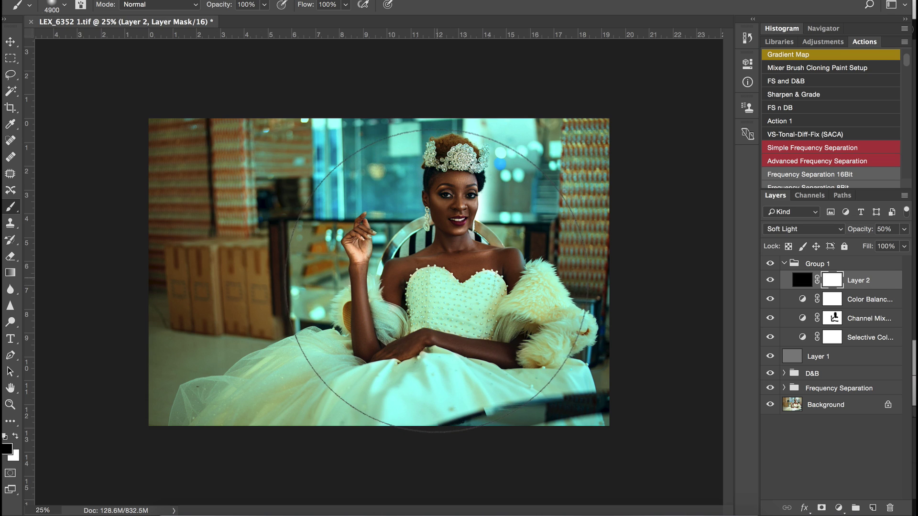
pyautogui.click(437, 281)
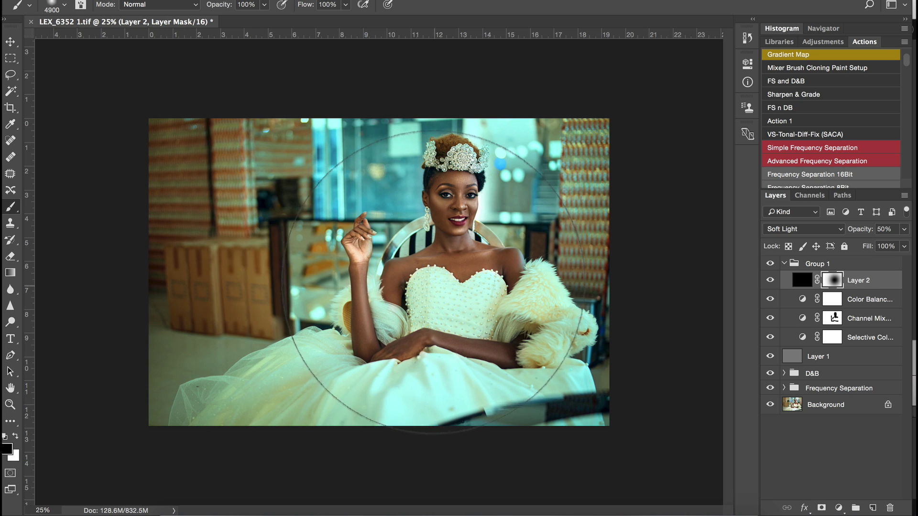
pyautogui.click(440, 271)
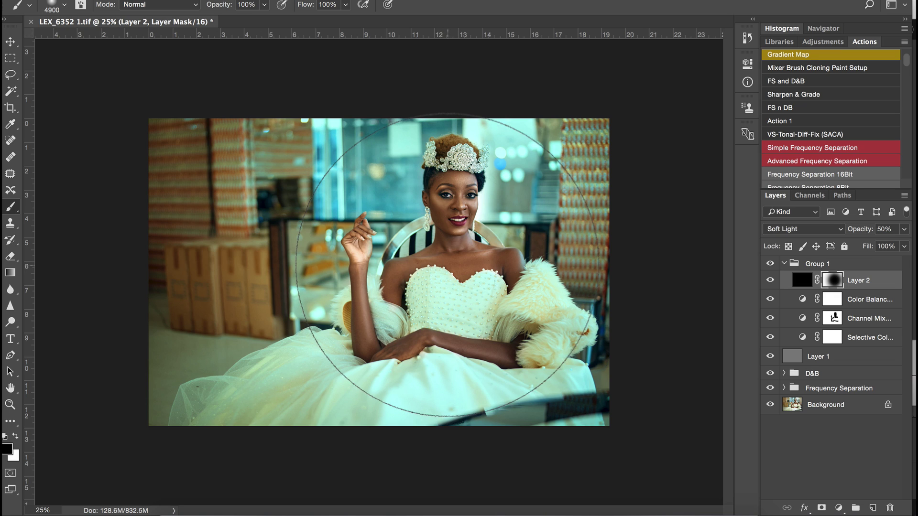
pyautogui.press('[')
pyautogui.press('[')
pyautogui.press('[')
pyautogui.press('[')
pyautogui.press('[')
pyautogui.press('[')
pyautogui.press('[')
pyautogui.press('[')
pyautogui.press('[')
pyautogui.press('[')
pyautogui.press('[')
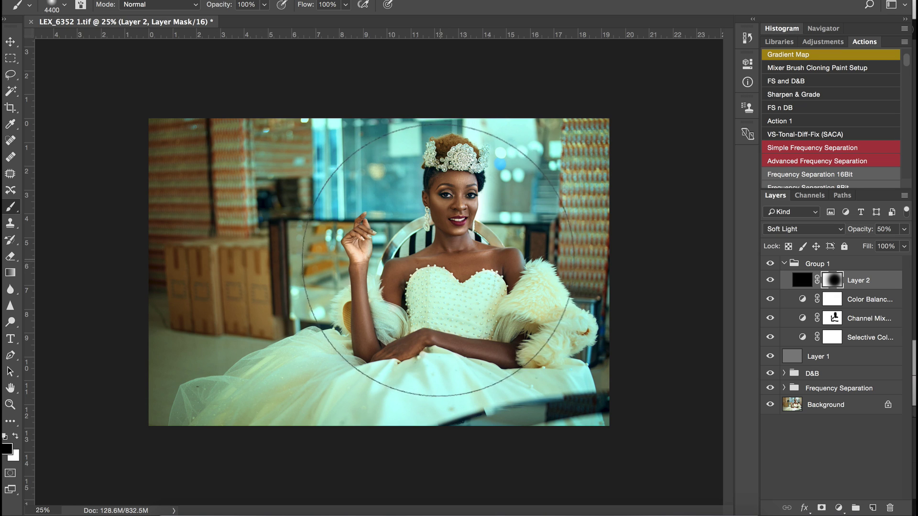
pyautogui.press('[')
pyautogui.press('[')
pyautogui.press('[')
pyautogui.press('[')
pyautogui.press('[')
pyautogui.press('[')
pyautogui.press('[')
pyautogui.press('[')
pyautogui.press('[')
pyautogui.press('[')
pyautogui.press('[')
pyautogui.press('[')
pyautogui.press('[')
pyautogui.press('[')
pyautogui.press('[')
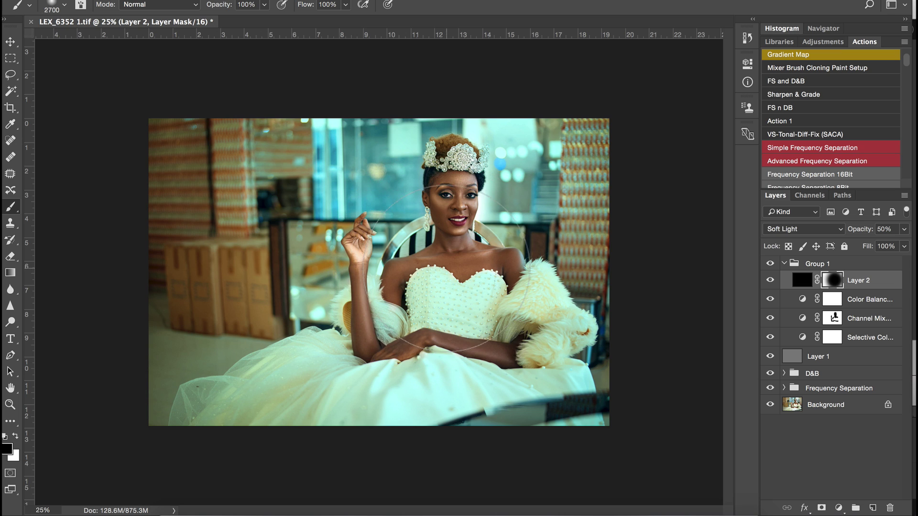
pyautogui.press('[')
pyautogui.press('[')
pyautogui.press('[')
pyautogui.press('[')
pyautogui.press('[')
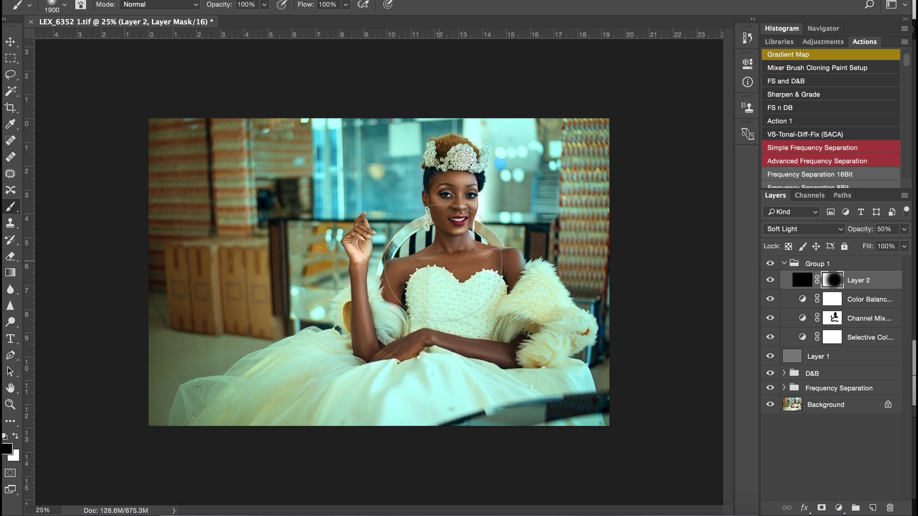
# Step: Add a Levels adjustment layer with the black input raised to 5 and the white lowered to 249
pyautogui.press('v')
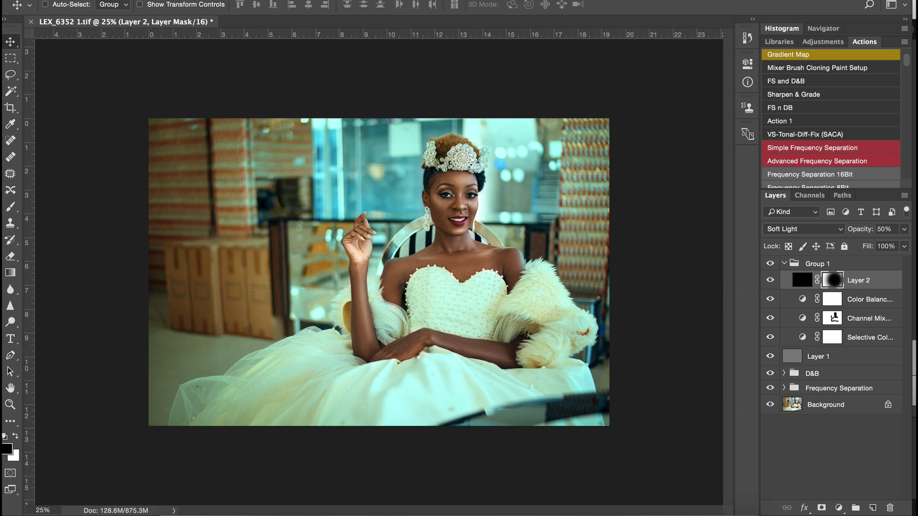
pyautogui.click(838, 508)
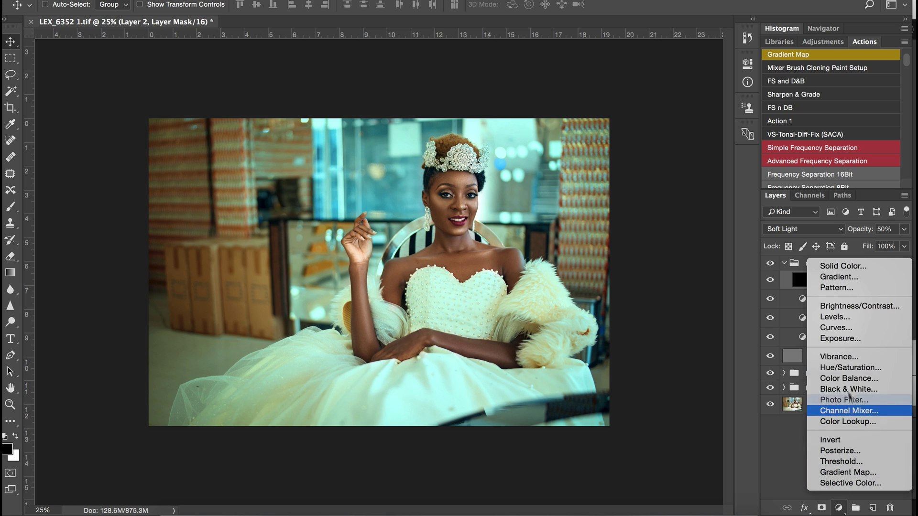
pyautogui.click(837, 319)
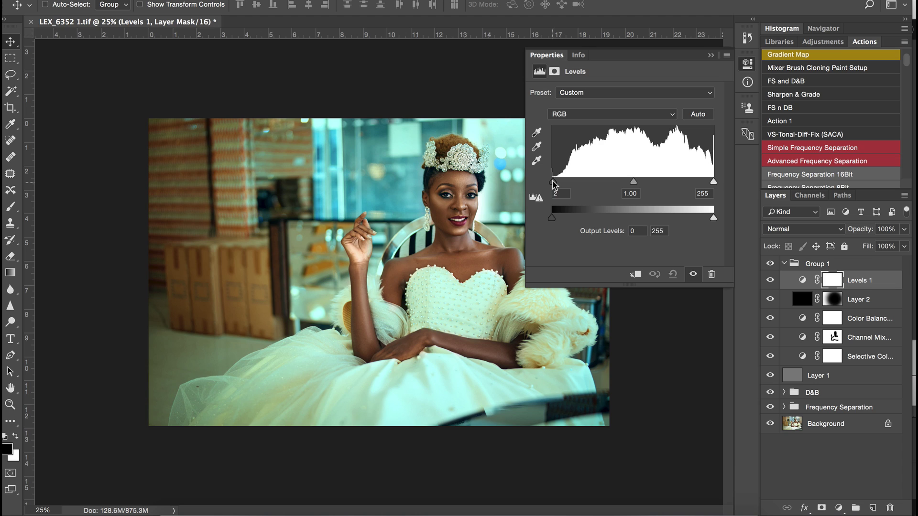
pyautogui.moveTo(552, 180); pyautogui.dragTo(555, 182)
pyautogui.moveTo(713, 182); pyautogui.dragTo(702, 180)
pyautogui.click(711, 55)
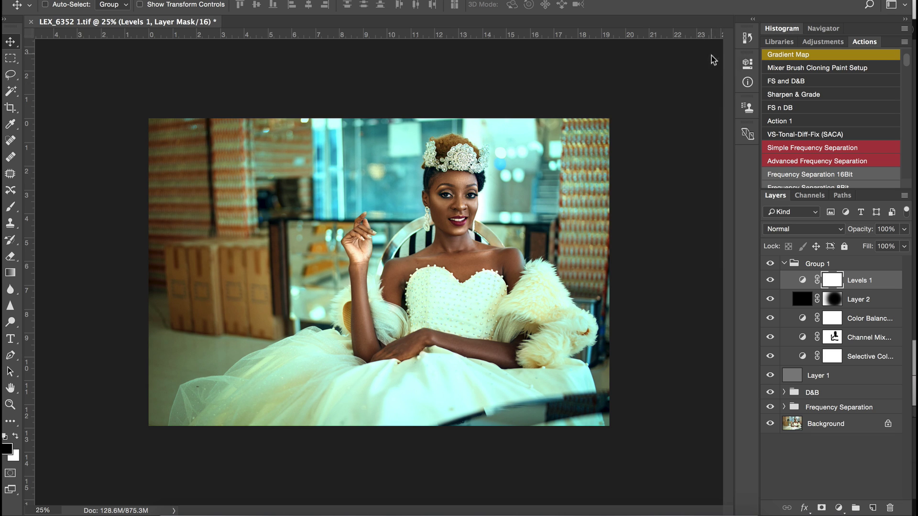
pyautogui.keyDown('ctrl'); pyautogui.click(423, 205); pyautogui.keyUp('ctrl')
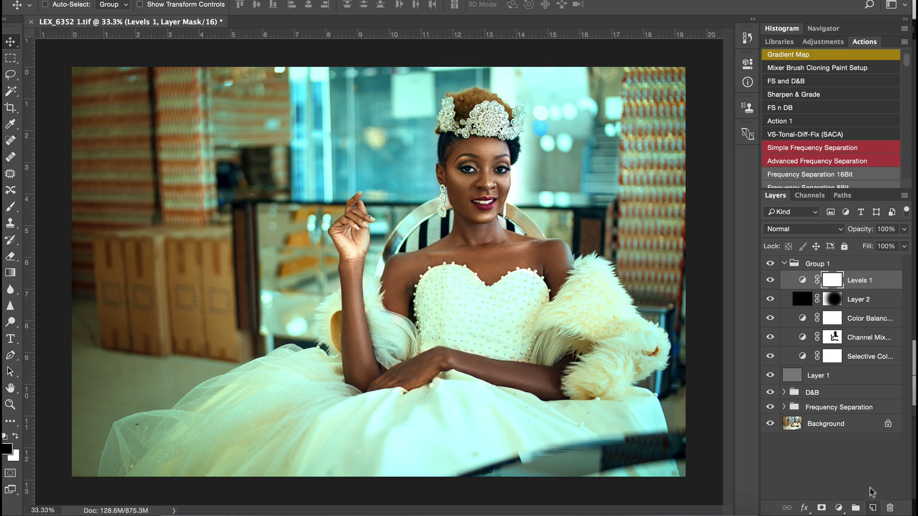
# Step: Add a Hue/Saturation adjustment layer lowering Master saturation to -9, and zoom out to 16.7%
pyautogui.click(839, 508)
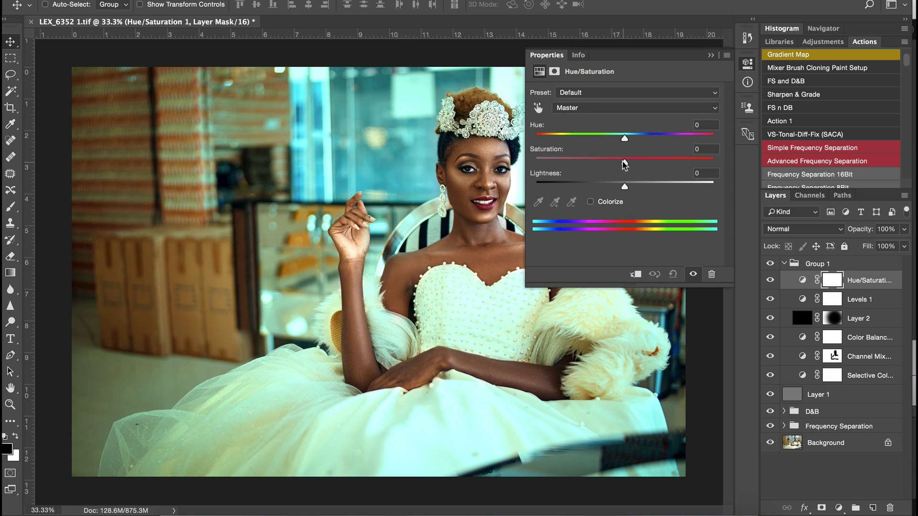
pyautogui.moveTo(625, 164); pyautogui.dragTo(618, 164)
pyautogui.click(709, 55)
pyautogui.press('z')
pyautogui.keyDown('alt'); pyautogui.click(480, 220); pyautogui.keyUp('alt')
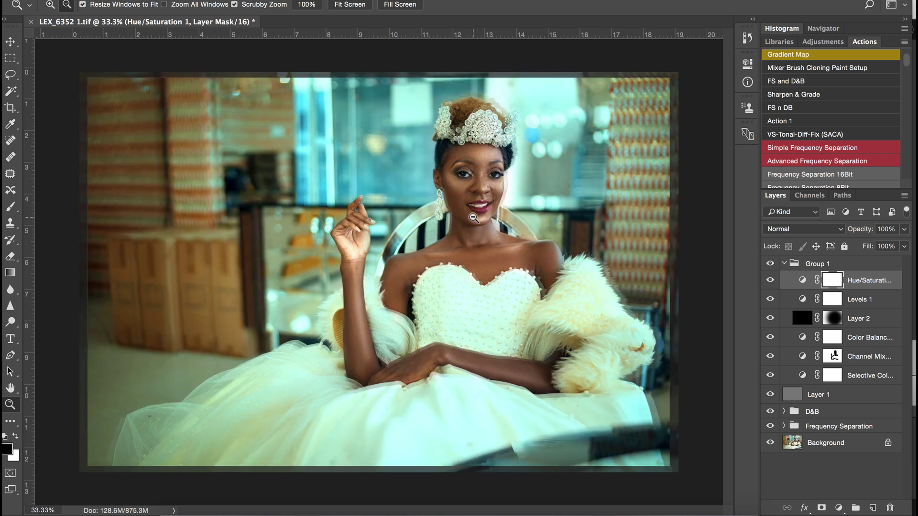
pyautogui.keyDown('alt'); pyautogui.click(480, 220); pyautogui.keyUp('alt')
pyautogui.press('v')
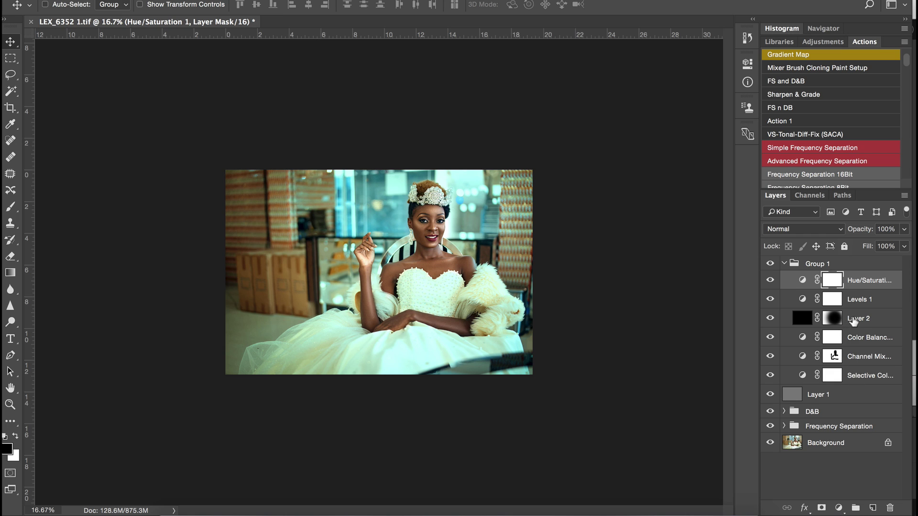
# Step: Move the vignette Layer 2 to the top of Group 1 and check it by toggling its visibility
pyautogui.moveTo(854, 321); pyautogui.dragTo(855, 272)
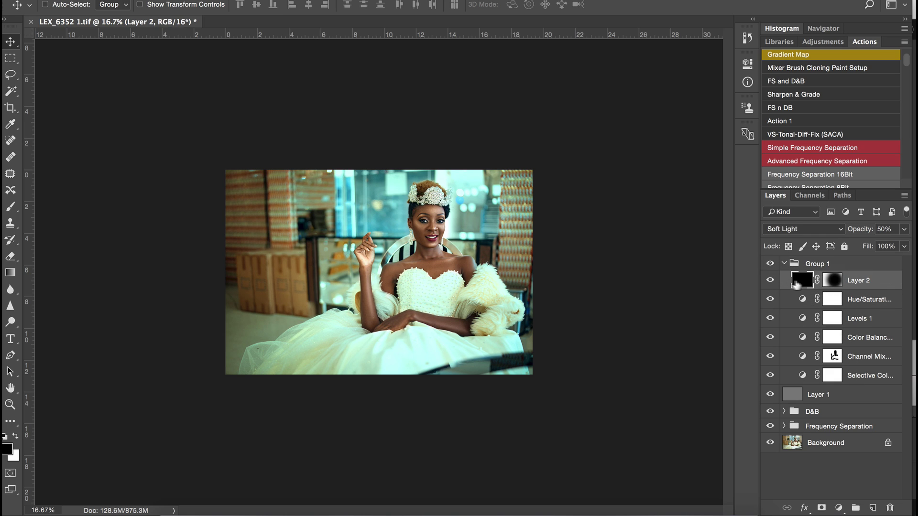
pyautogui.click(768, 282)
pyautogui.click(769, 282)
# Step: Add a new empty Layer 3 above the Hue/Saturation layer
pyautogui.click(858, 301)
pyautogui.click(873, 507)
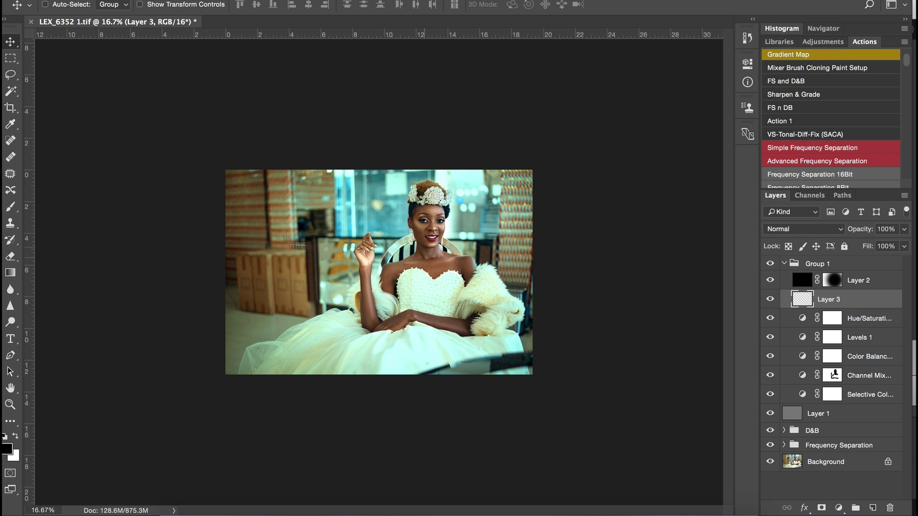
pyautogui.click(10, 206)
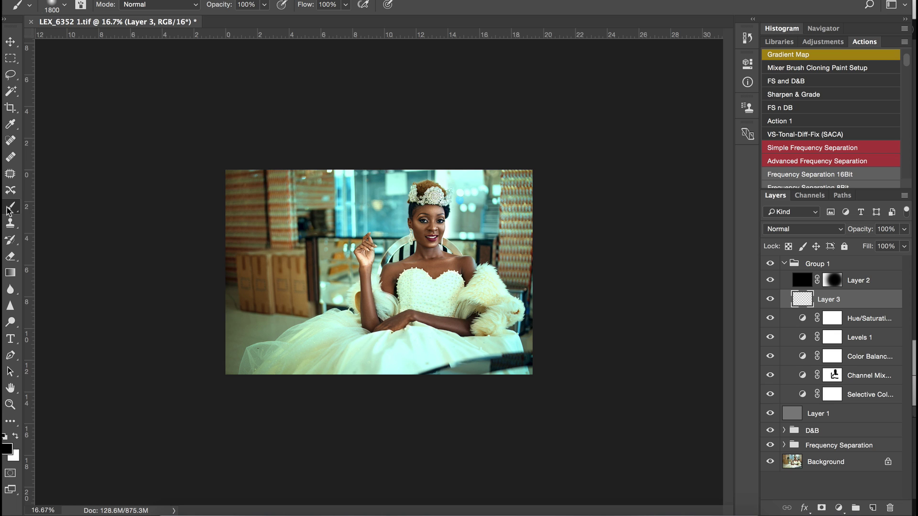
# Step: Paint a soft yellow (e5c200) dab at the photo's upper right on Layer 3
pyautogui.click(6, 449)
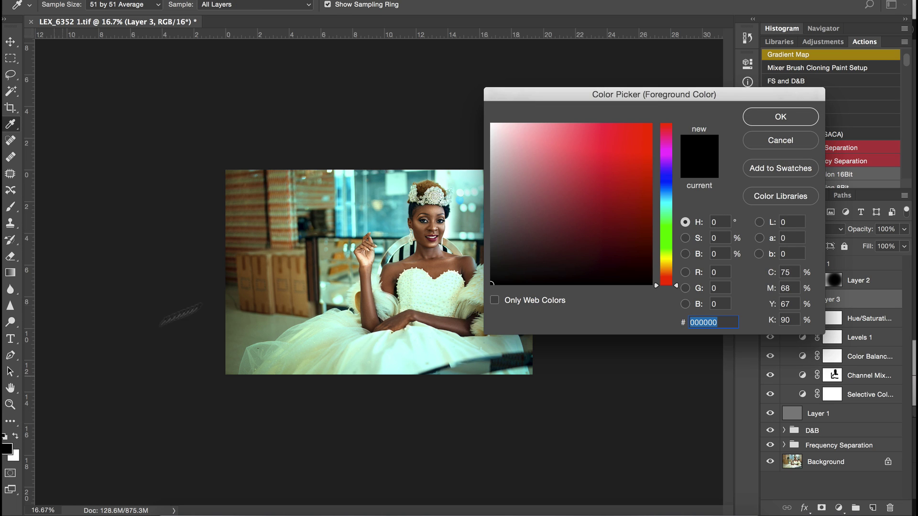
pyautogui.click(665, 264)
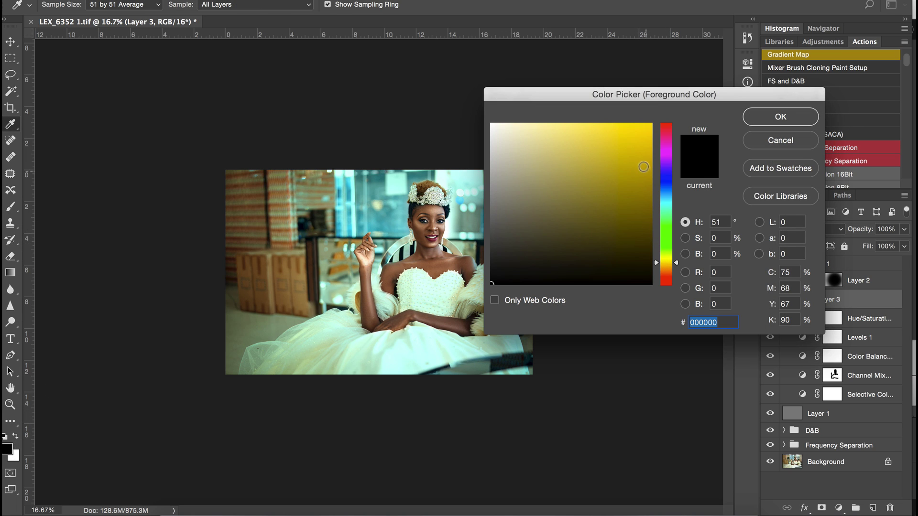
pyautogui.moveTo(644, 168)
pyautogui.mouseDown()
pyautogui.moveTo(656, 116)
pyautogui.moveTo(659, 130)
pyautogui.moveTo(639, 131)
pyautogui.mouseUp()
pyautogui.click(770, 124)
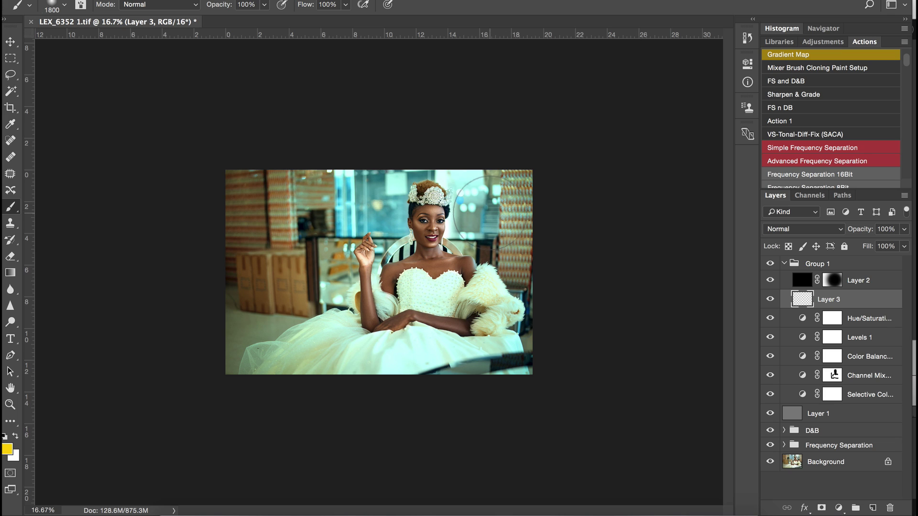
pyautogui.click(485, 210)
# Step: Blend the yellow glow in Screen mode, enlarge it, and duplicate it as Layer 3 copy
pyautogui.click(803, 230)
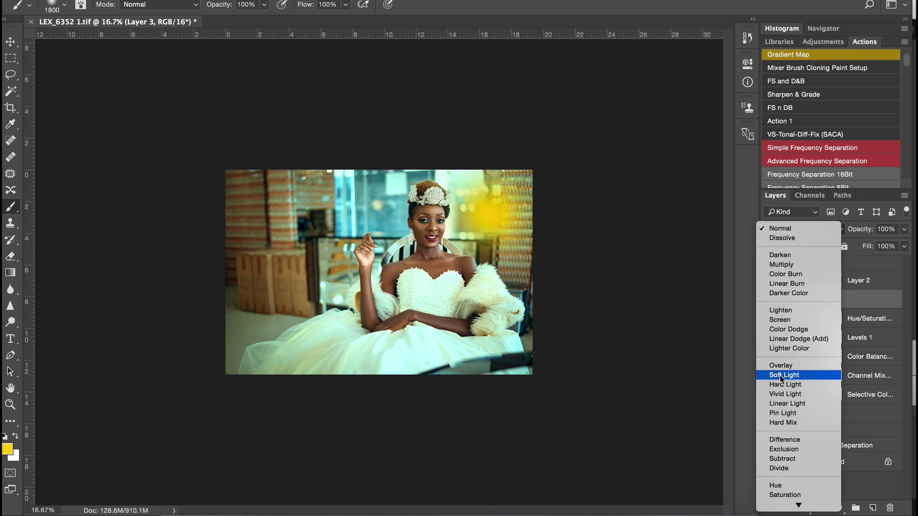
pyautogui.click(780, 319)
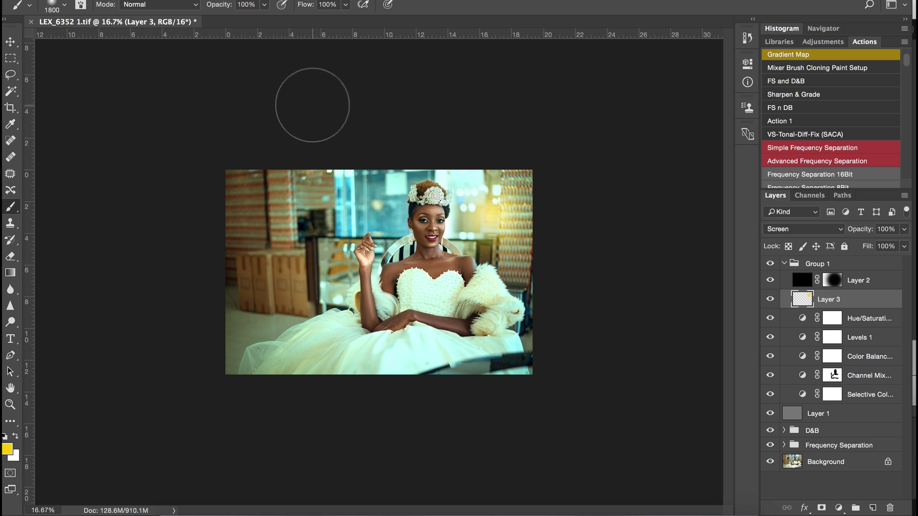
pyautogui.hotkey('ctrl', 't')
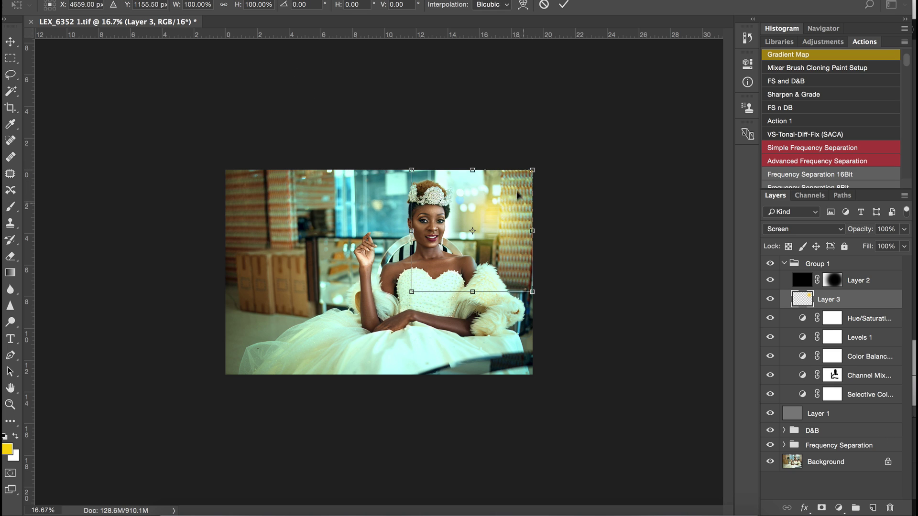
pyautogui.moveTo(529, 169); pyautogui.dragTo(569, 131)
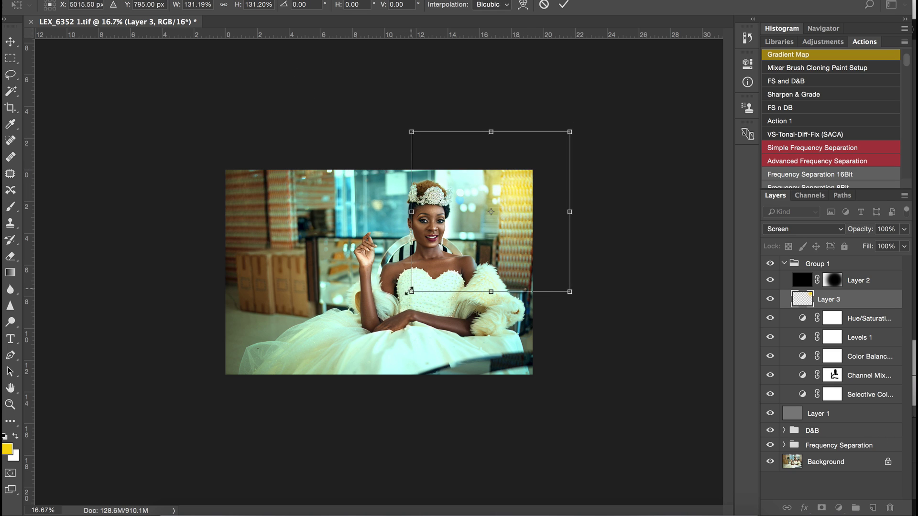
pyautogui.moveTo(412, 292); pyautogui.dragTo(375, 329)
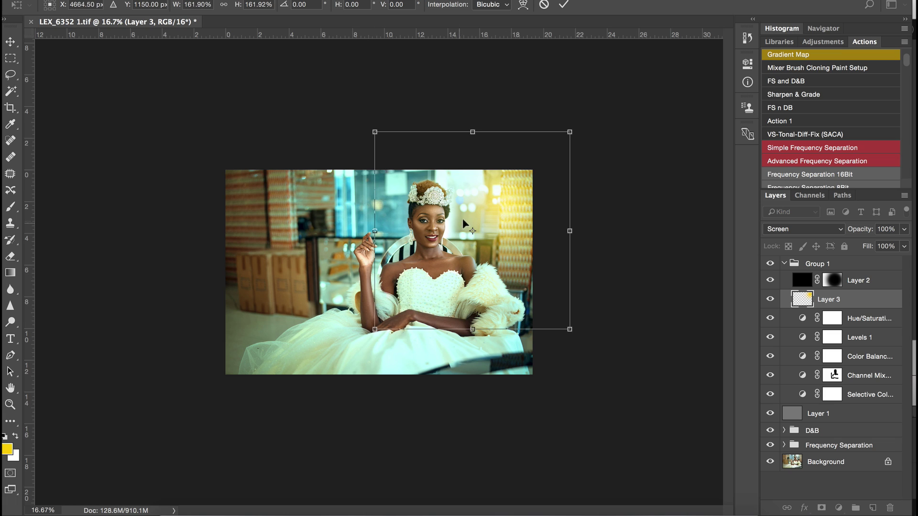
pyautogui.press('b')
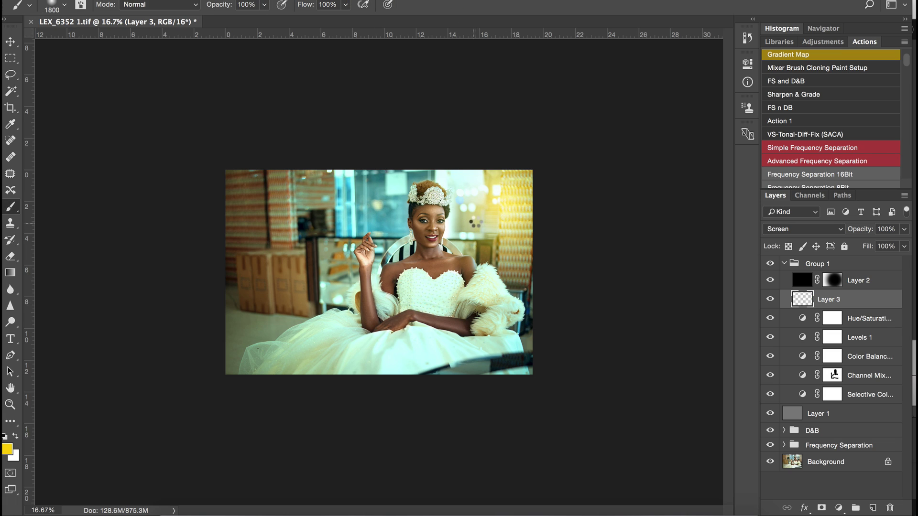
pyautogui.hotkey('ctrl', 'j')
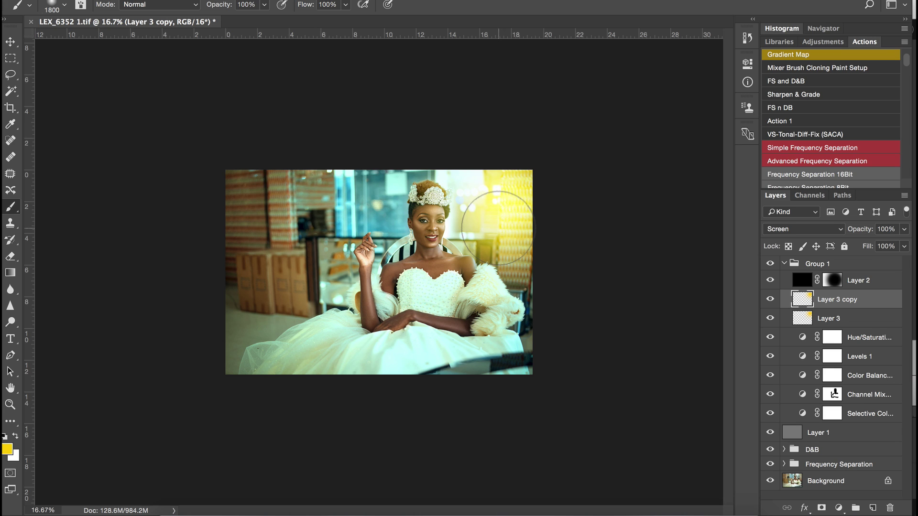
# Step: Move the Layer 3 copy glow left behind the bride's head and enlarge it slightly
pyautogui.press('v')
pyautogui.moveTo(492, 221); pyautogui.dragTo(369, 222)
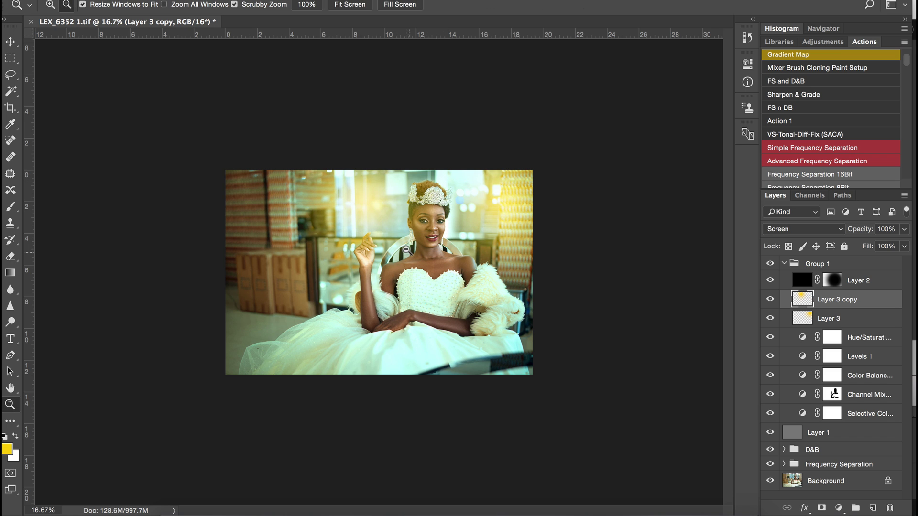
pyautogui.keyDown('super'); pyautogui.click(393, 232); pyautogui.keyUp('super')
pyautogui.keyDown('super'); pyautogui.click(393, 233); pyautogui.keyUp('super')
pyautogui.press('v')
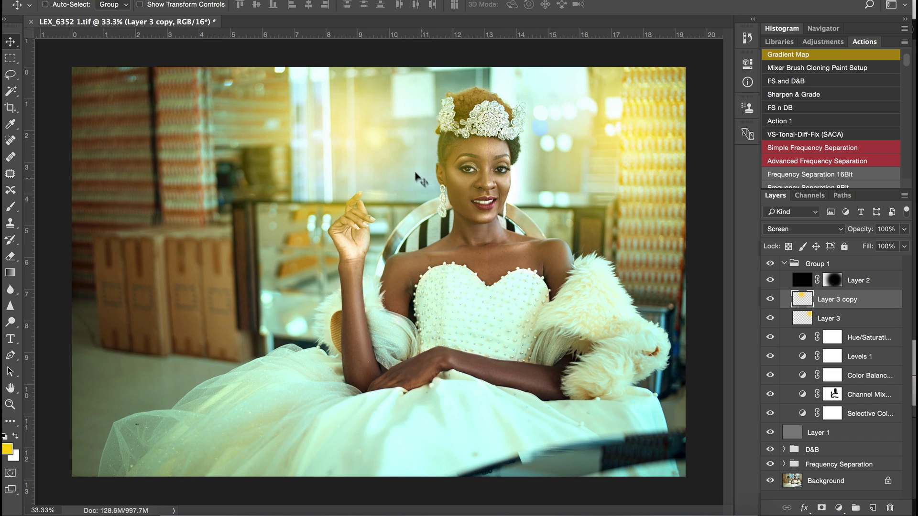
pyautogui.hotkey('ctrl', 't')
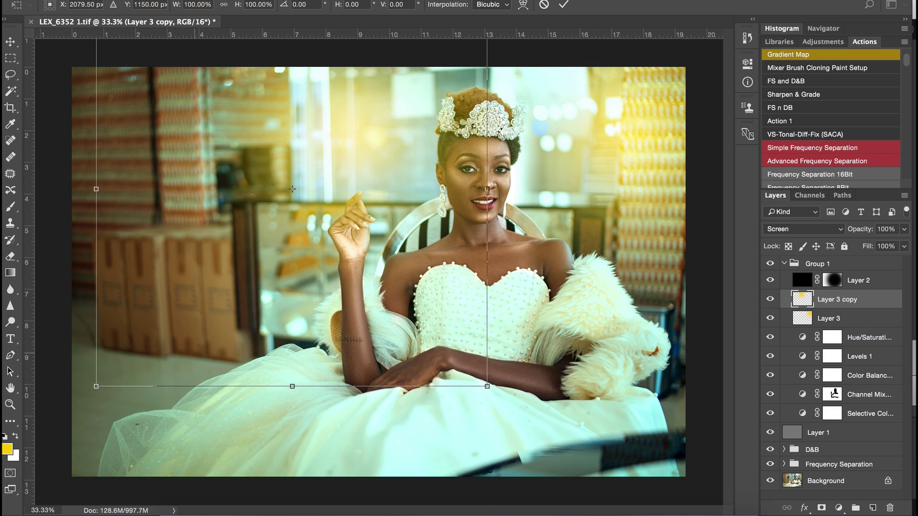
pyautogui.moveTo(497, 388); pyautogui.dragTo(508, 400)
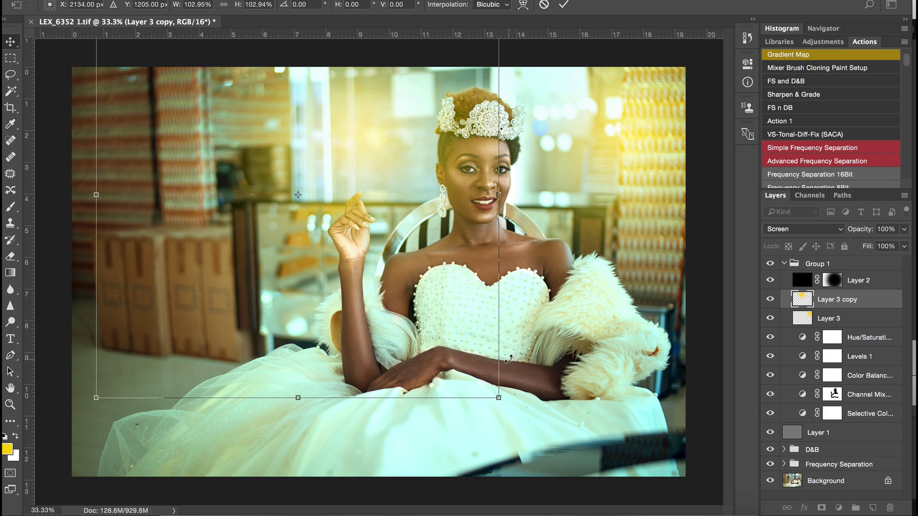
pyautogui.press('Return')
# Step: Group Layer 3 and Layer 3 copy together as Group 2
pyautogui.press('z')
pyautogui.keyDown('alt'); pyautogui.click(461, 285); pyautogui.keyUp('alt')
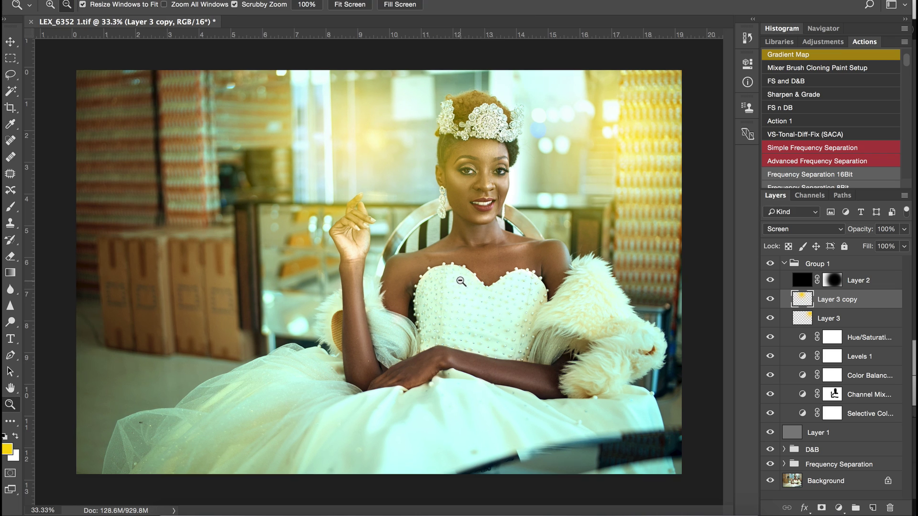
pyautogui.press('v')
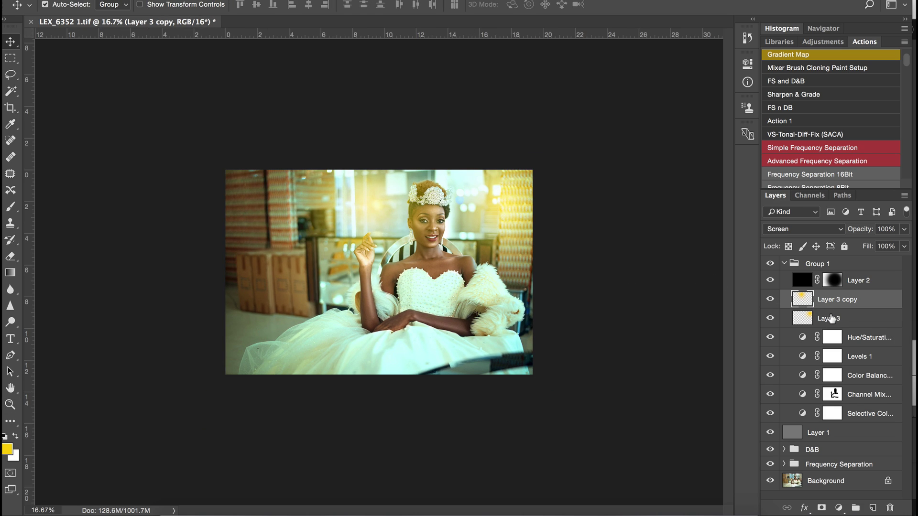
pyautogui.keyDown('shift'); pyautogui.click(830, 318); pyautogui.keyUp('shift')
pyautogui.hotkey('ctrl', 'g')
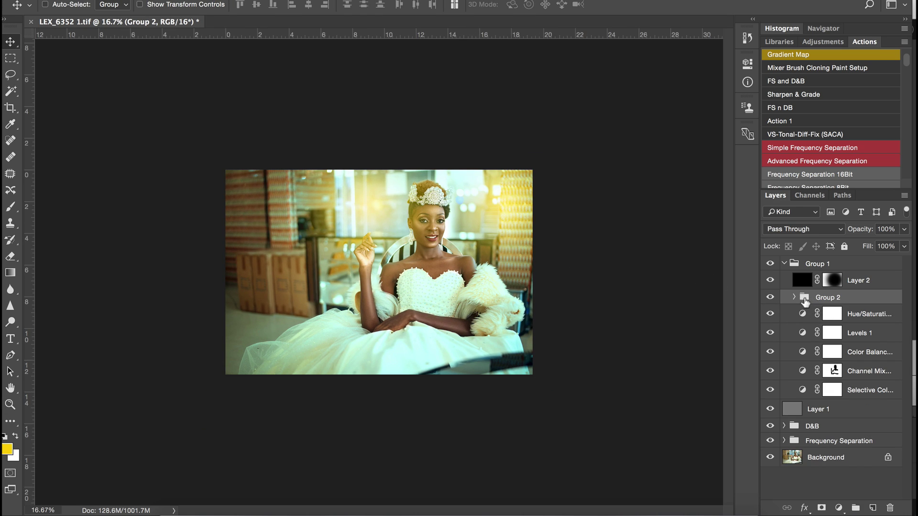
# Step: Rename Group 2 to 'Flares' and add a layer mask to it
pyautogui.doubleClick(830, 297)
pyautogui.write('Flares')
pyautogui.press('Return')
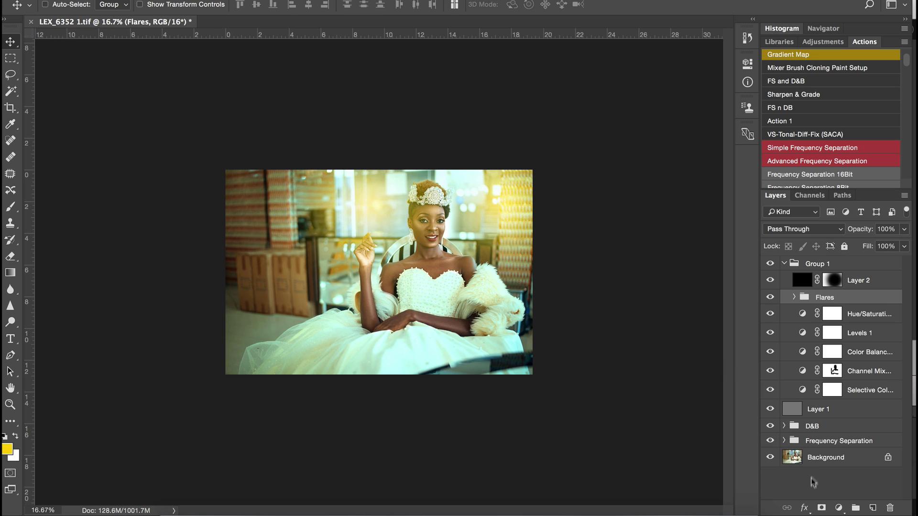
pyautogui.click(820, 508)
# Step: Paint black on the Flares mask to remove the flare from the bride's face, chest and arm
pyautogui.click(10, 207)
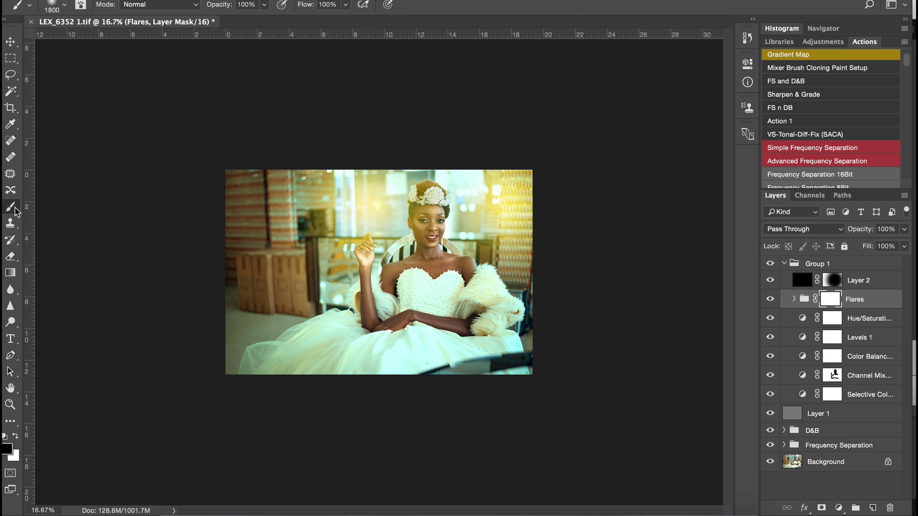
pyautogui.click(49, 207)
pyautogui.press('[')
pyautogui.press('[')
pyautogui.press('[')
pyautogui.press('[')
pyautogui.press('[')
pyautogui.click(428, 222)
pyautogui.press('[')
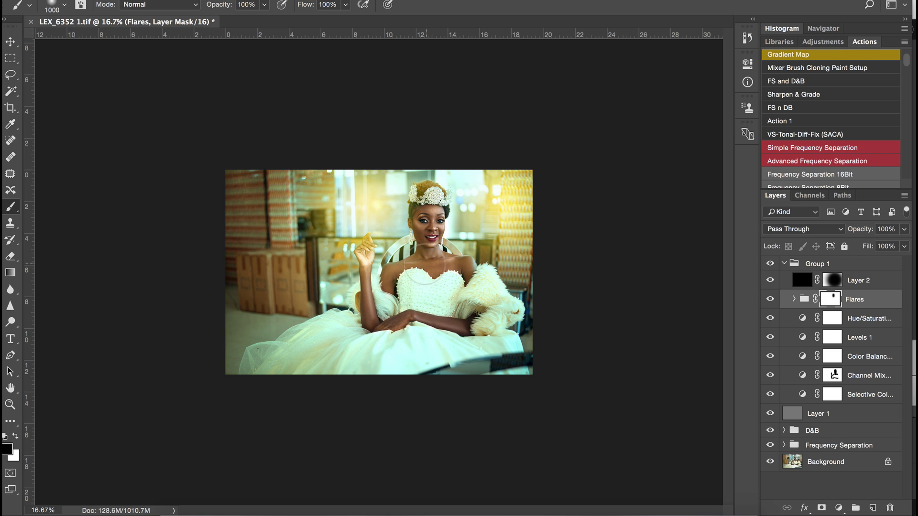
pyautogui.moveTo(446, 280)
pyautogui.mouseDown()
pyautogui.moveTo(406, 300)
pyautogui.moveTo(430, 317)
pyautogui.mouseUp()
pyautogui.press('[')
pyautogui.press('[')
pyautogui.press('[')
pyautogui.press('[')
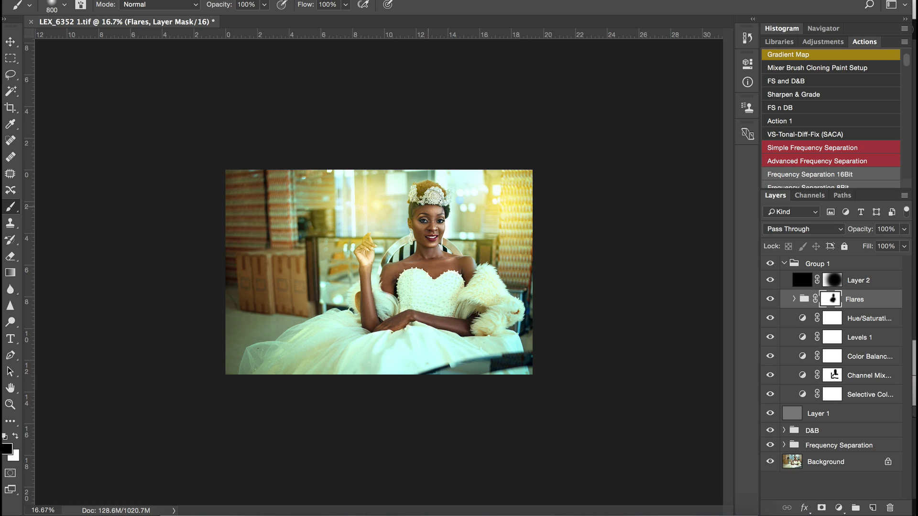
pyautogui.press(']')
pyautogui.press(']')
pyautogui.press(']')
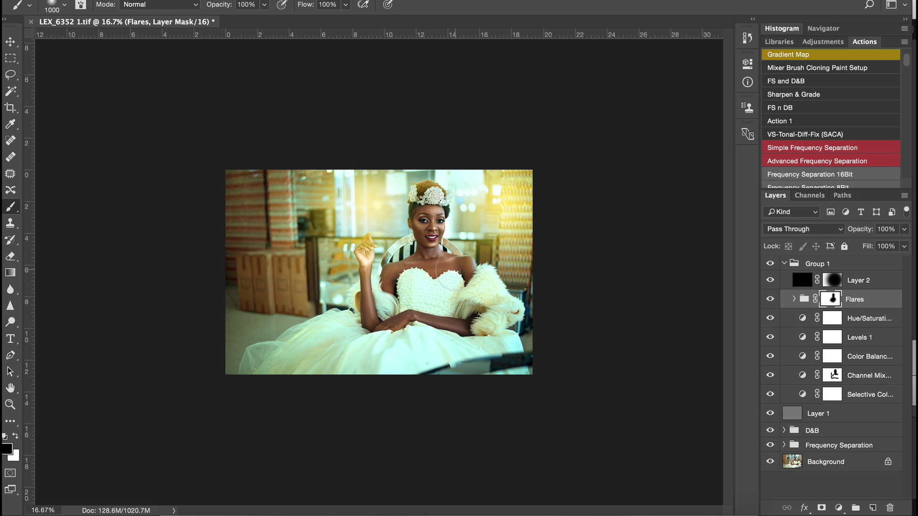
pyautogui.keyDown('super'); pyautogui.click(419, 218); pyautogui.keyUp('super')
pyautogui.keyDown('super'); pyautogui.click(406, 195); pyautogui.keyUp('super')
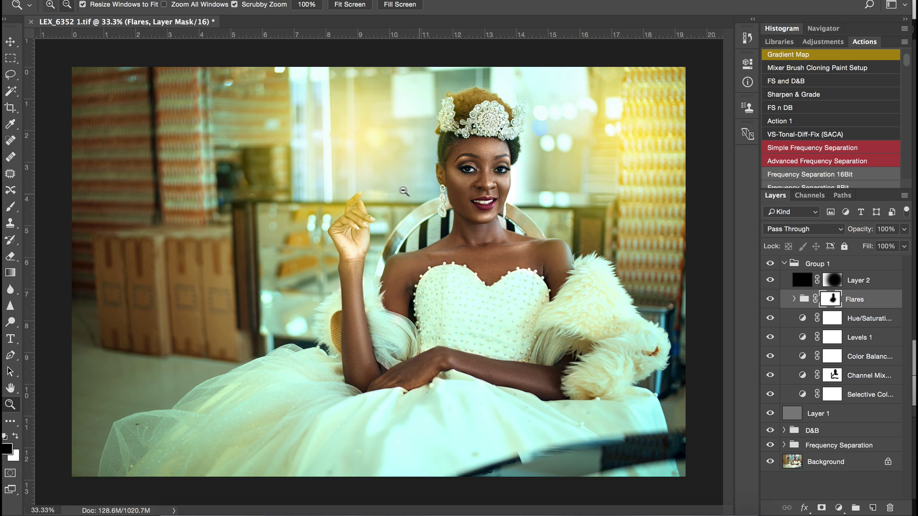
# Step: Refine the Flares mask by painting white at 3% brush flow
pyautogui.press('x')
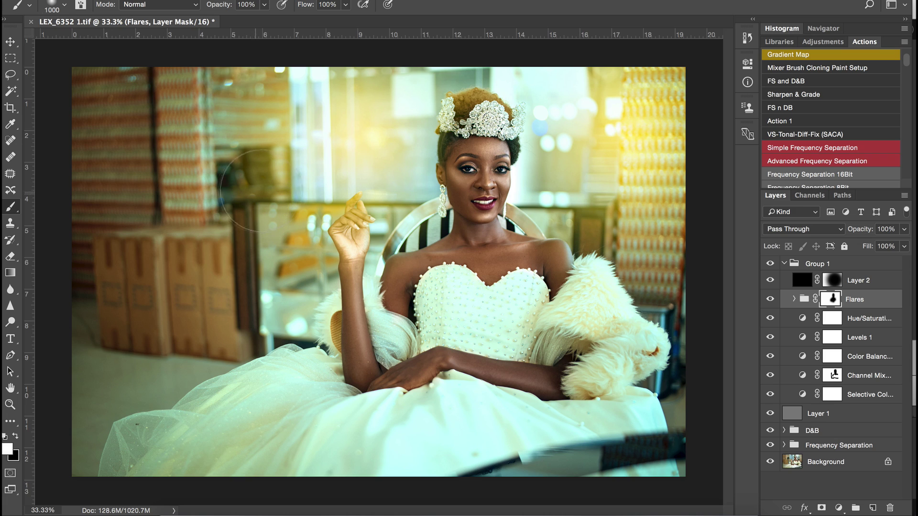
pyautogui.press('[')
pyautogui.press('[')
pyautogui.press('[')
pyautogui.press('[')
pyautogui.click(345, 5)
pyautogui.moveTo(342, 18); pyautogui.dragTo(288, 22)
pyautogui.press('[')
pyautogui.press('[')
pyautogui.press('[')
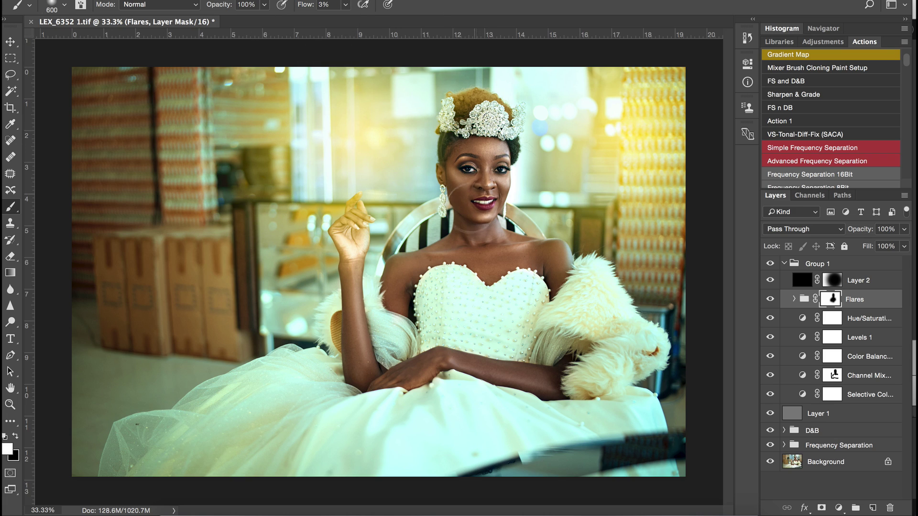
pyautogui.press(']')
pyautogui.press(']')
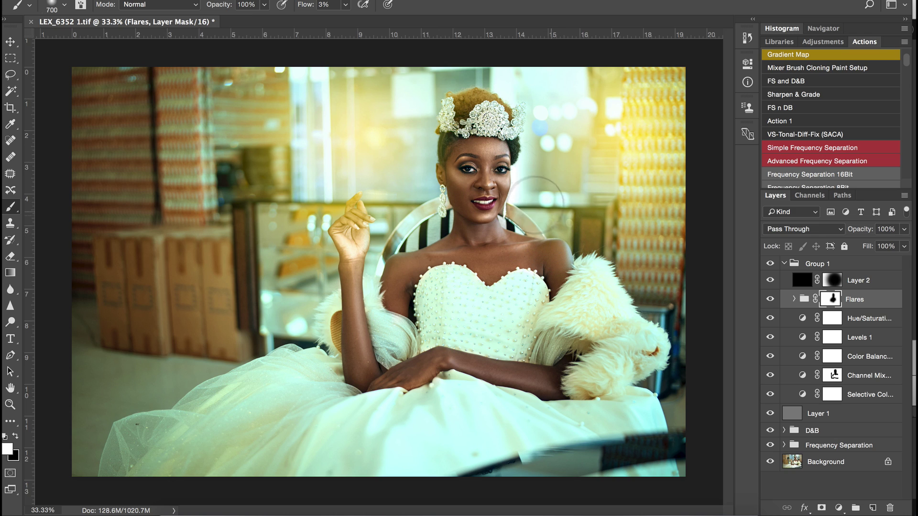
pyautogui.press(']')
pyautogui.press(']')
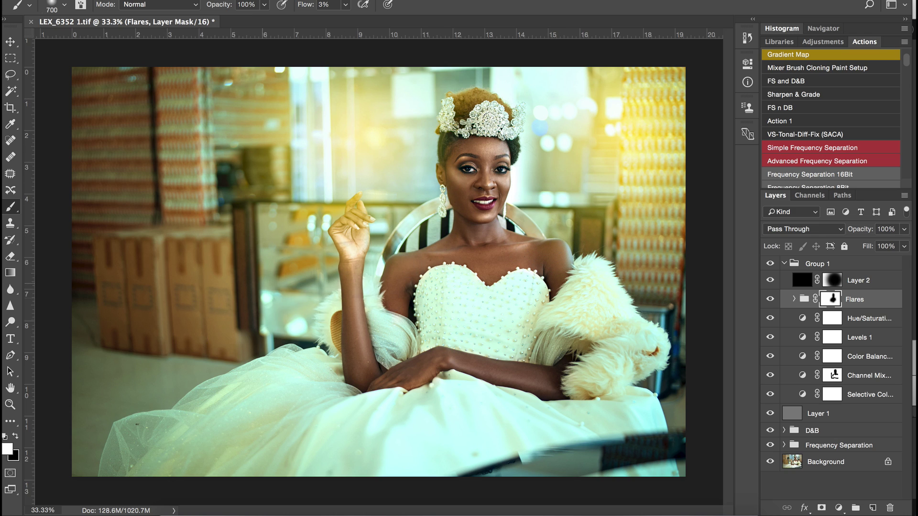
pyautogui.hotkey('ctrl', '-')
pyautogui.hotkey('ctrl', '-')
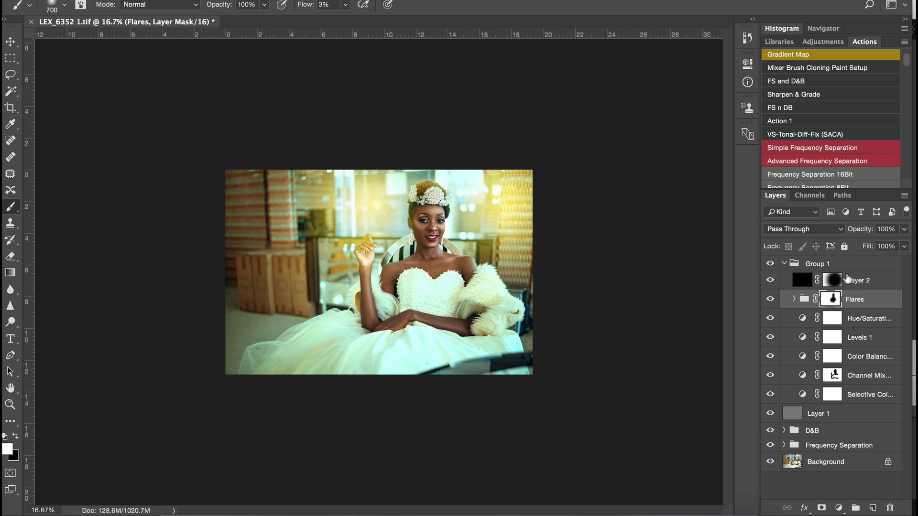
# Step: Group Group 1, Layer 1, D&B and Frequency Separation together into Group 2
pyautogui.click(846, 264)
pyautogui.click(784, 264)
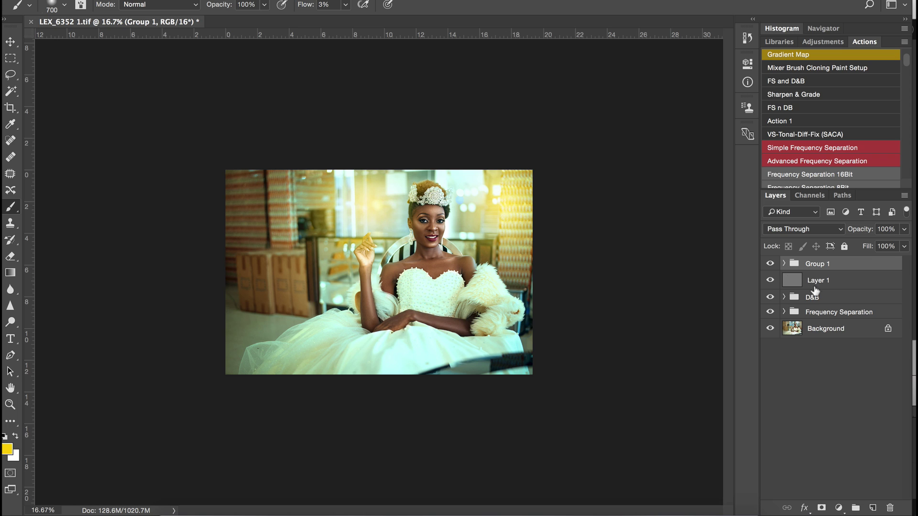
pyautogui.keyDown('shift'); pyautogui.click(825, 316); pyautogui.keyUp('shift')
pyautogui.press('super+g')
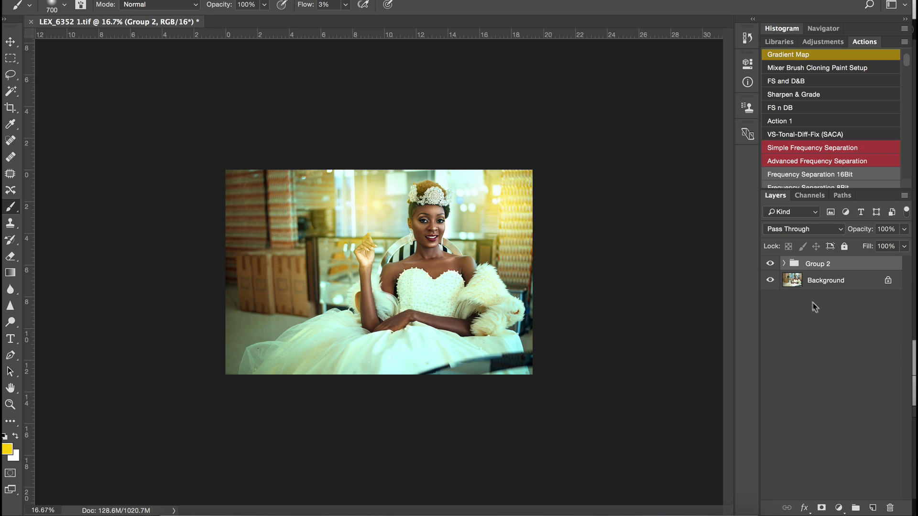
# Step: Toggle Group 2 off and on repeatedly to compare the portrait before and after editing
pyautogui.click(770, 264)
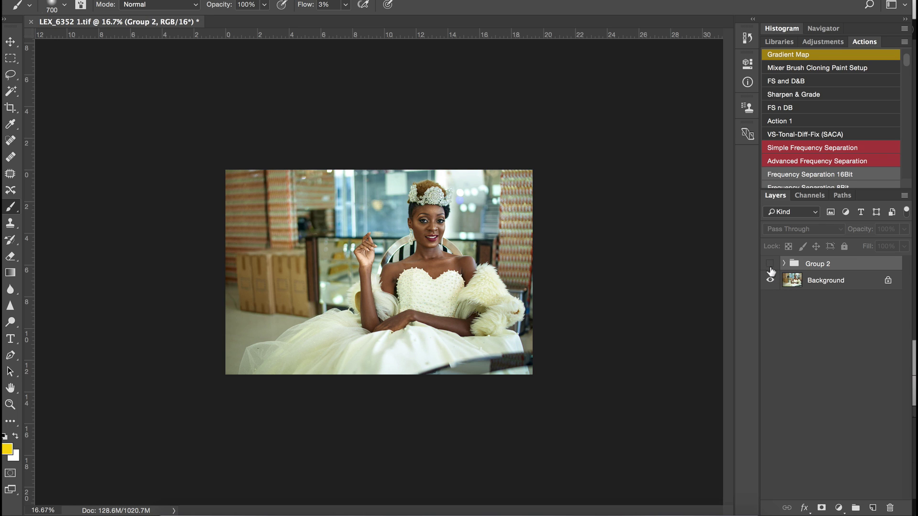
pyautogui.click(770, 264)
pyautogui.press('z')
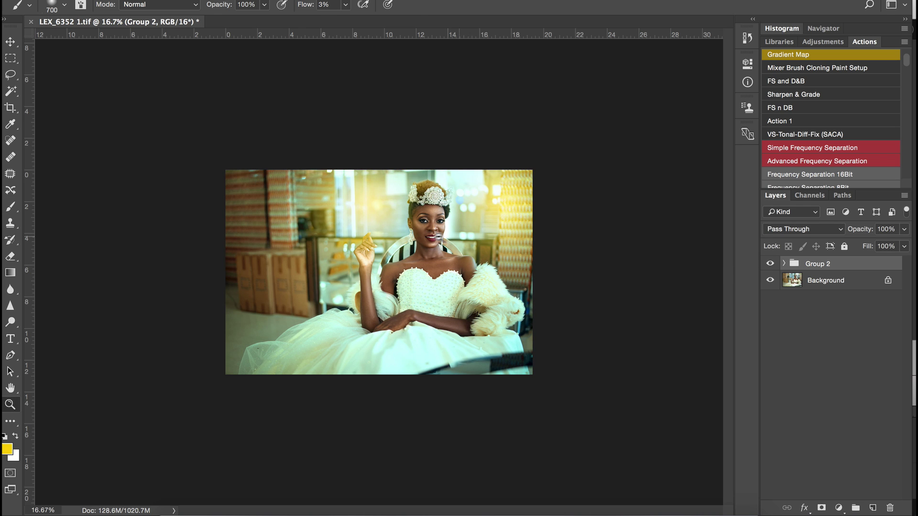
pyautogui.click(425, 244)
pyautogui.click(425, 244)
pyautogui.click(425, 243)
pyautogui.keyDown('alt'); pyautogui.click(425, 244); pyautogui.keyUp('alt')
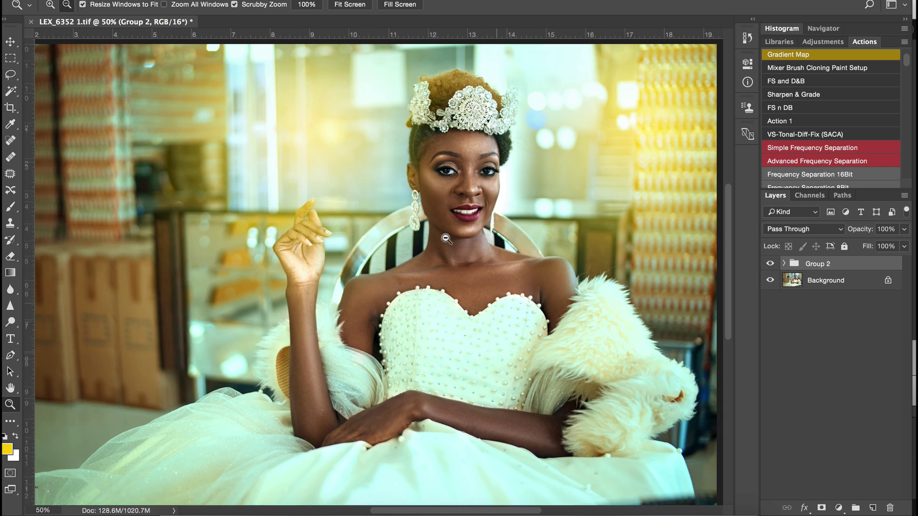
pyautogui.press('b')
pyautogui.click(771, 264)
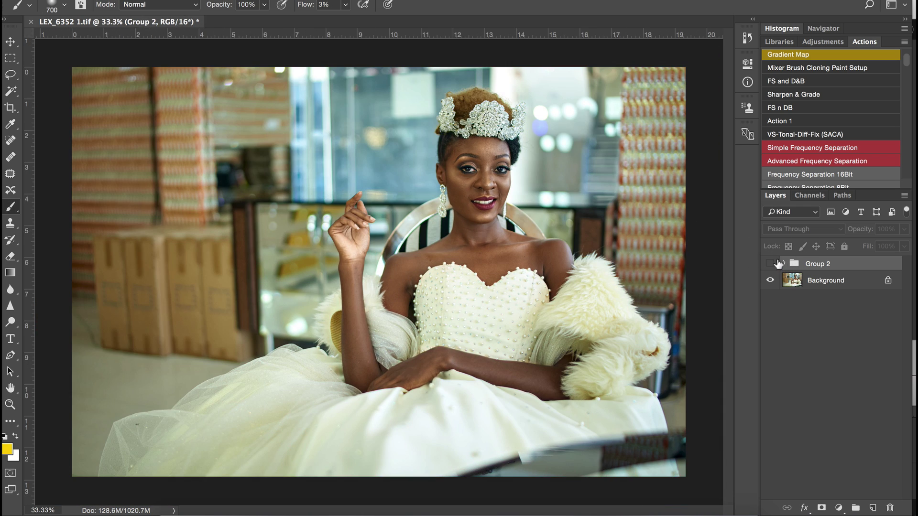
pyautogui.click(770, 265)
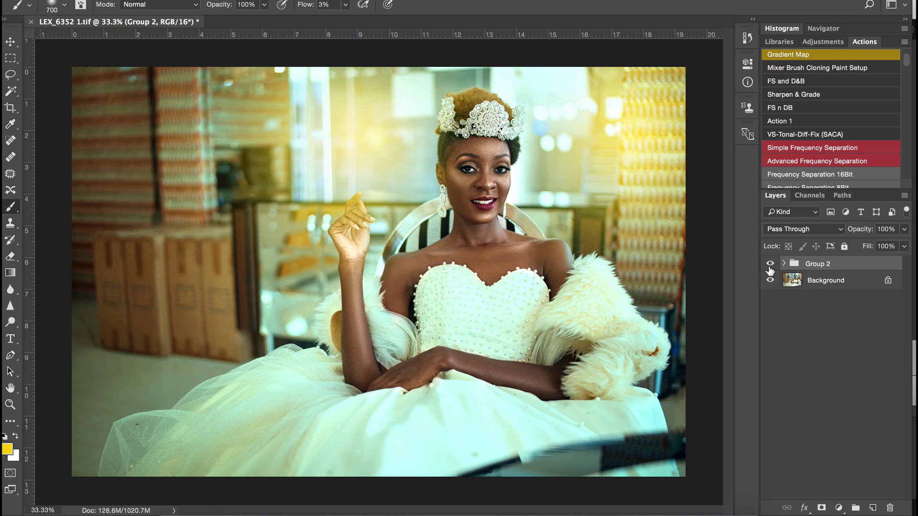
pyautogui.click(770, 265)
pyautogui.click(770, 265)
pyautogui.click(770, 264)
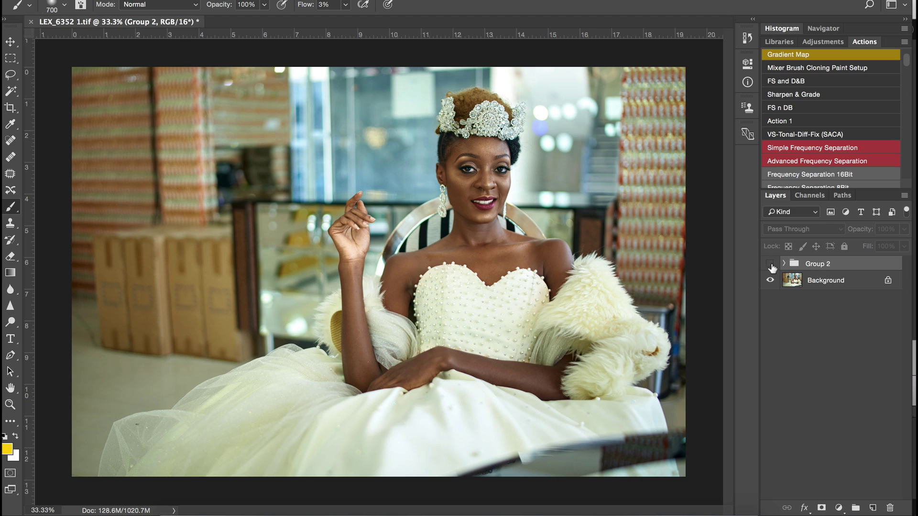
pyautogui.click(770, 265)
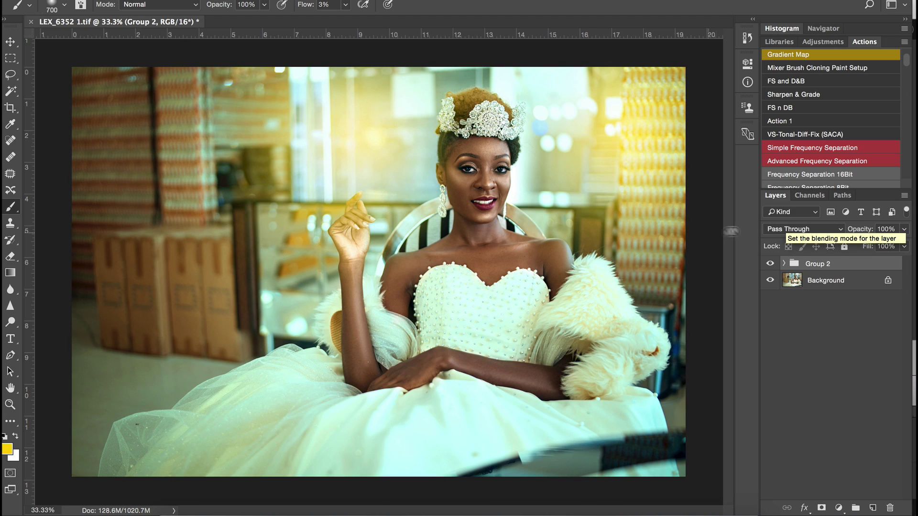
# Step: Compare the grade by hiding and showing Group 1 inside Group 2, then collapse Group 2
pyautogui.click(783, 264)
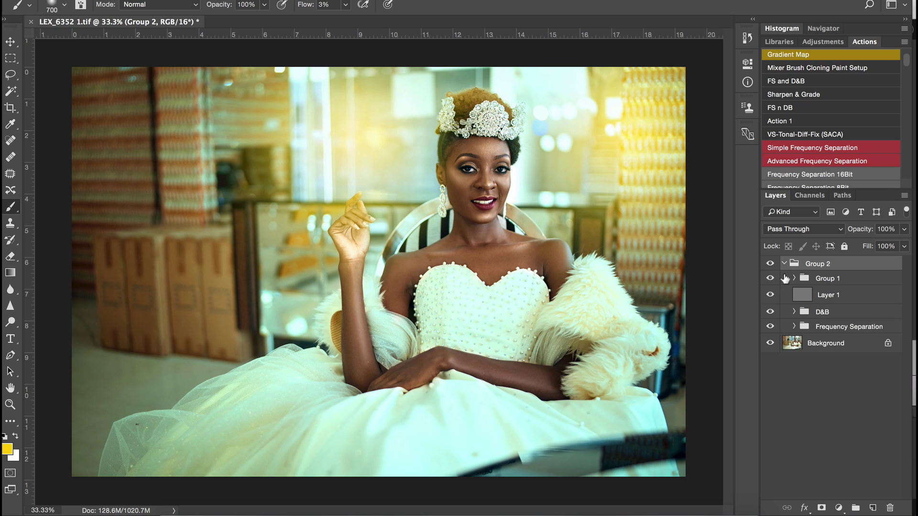
pyautogui.click(770, 278)
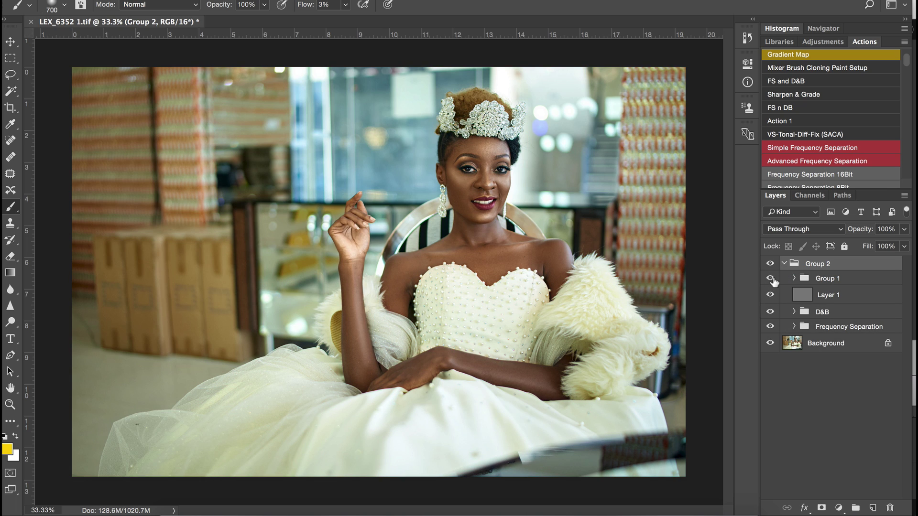
pyautogui.click(771, 280)
pyautogui.click(788, 279)
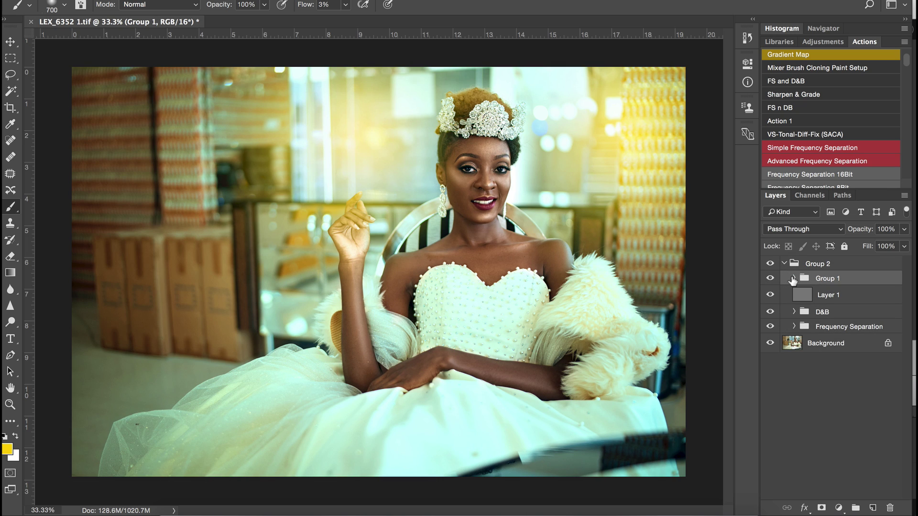
pyautogui.click(784, 264)
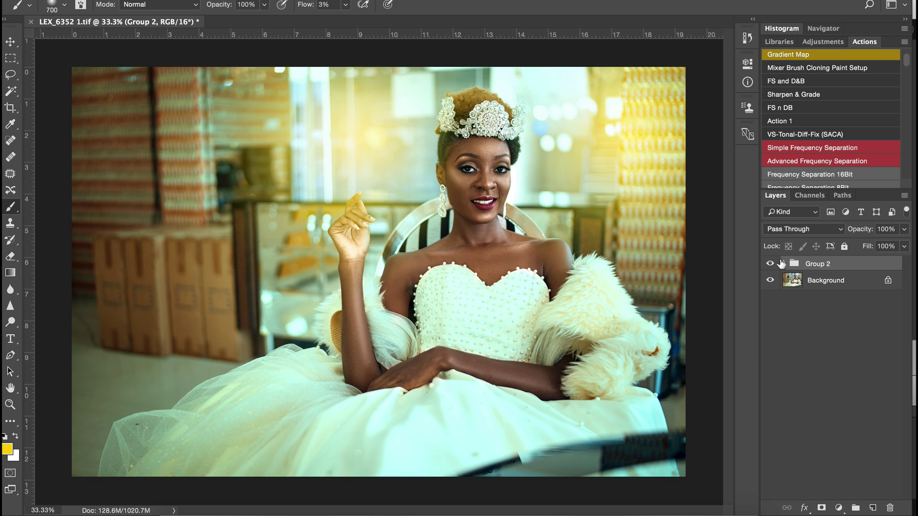